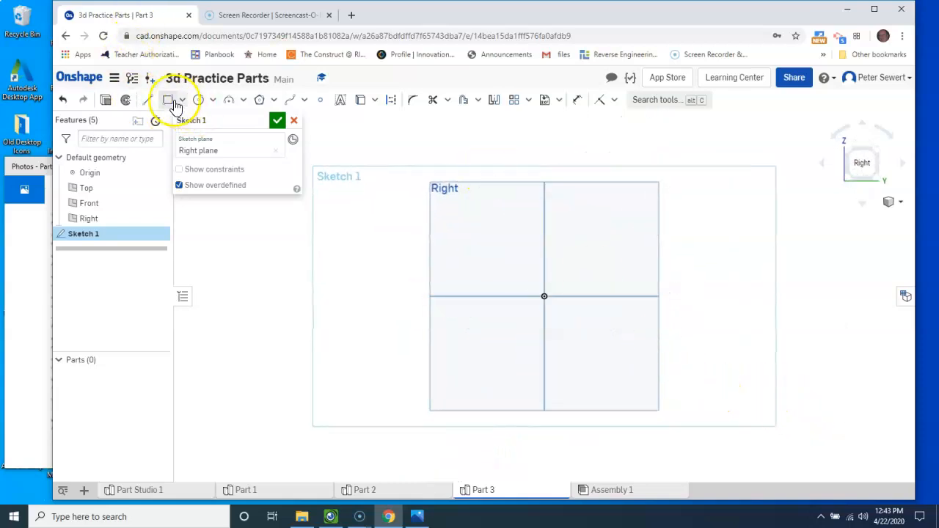
Draw a corner rectangle from the origin on the Right plane sketch, 2 in wide and 2.5 in high.
left_click(168, 100)
left_click(544, 296)
left_click(604, 214)
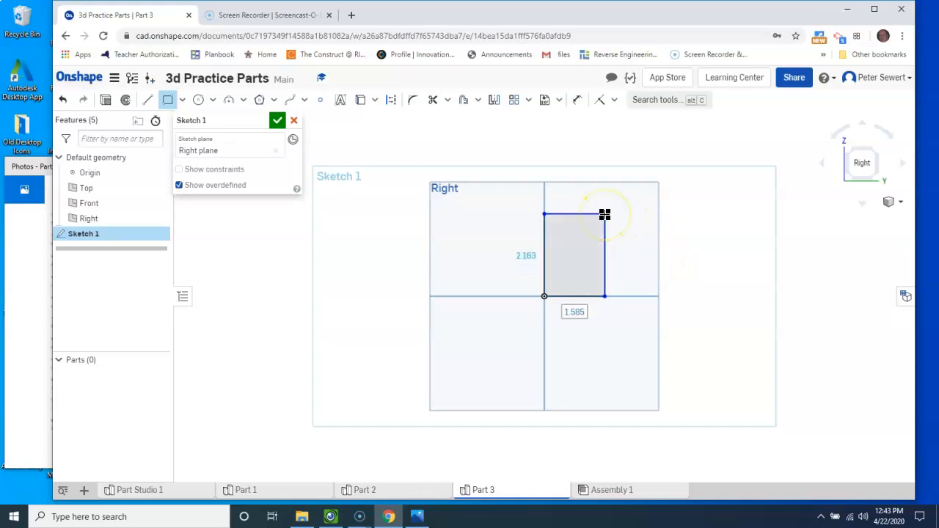
left_click(578, 314)
left_click(574, 289)
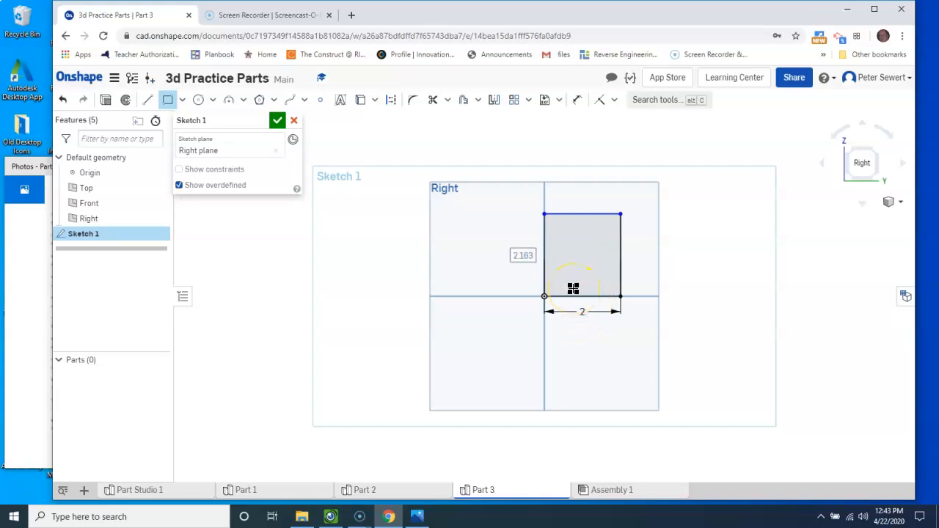
left_click(530, 270)
type("2.5")
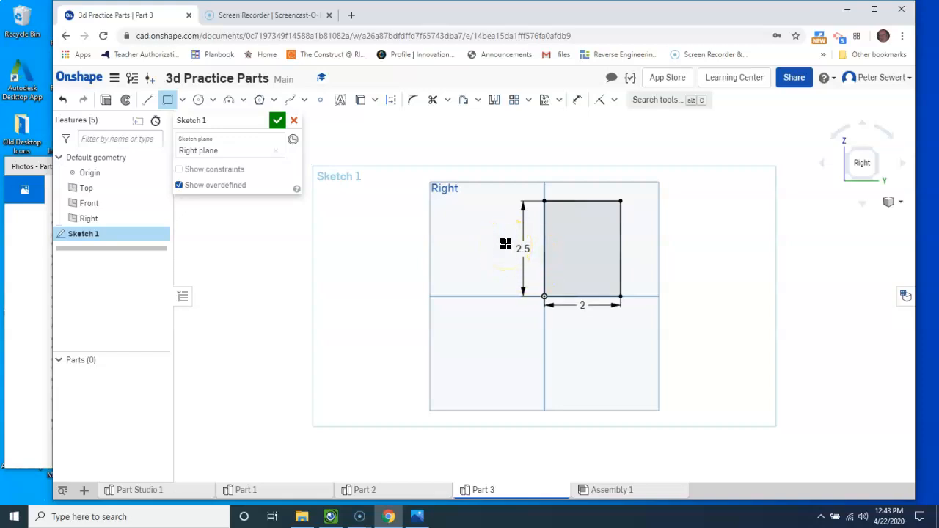
Draw a rectangle inside the profile from its lower-right corner, 1.5 in high and 1 in wide.
left_click(621, 295)
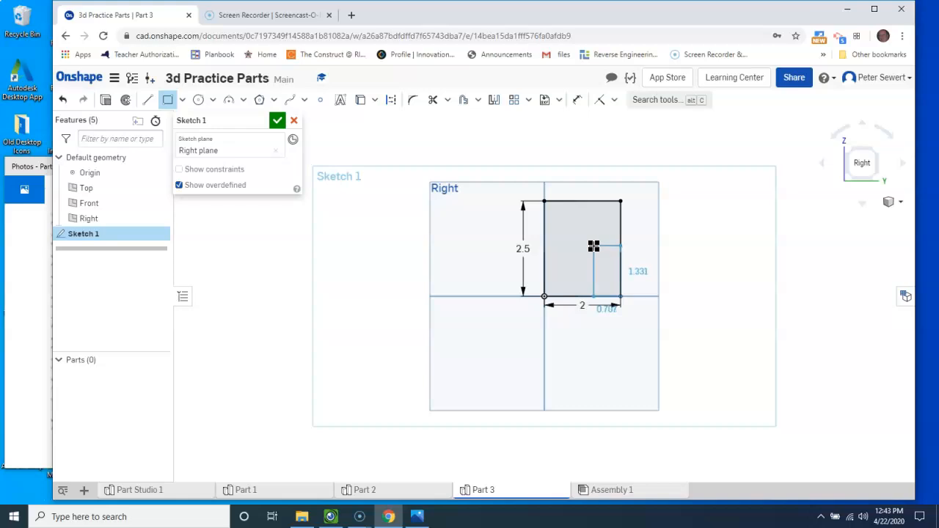
left_click(591, 240)
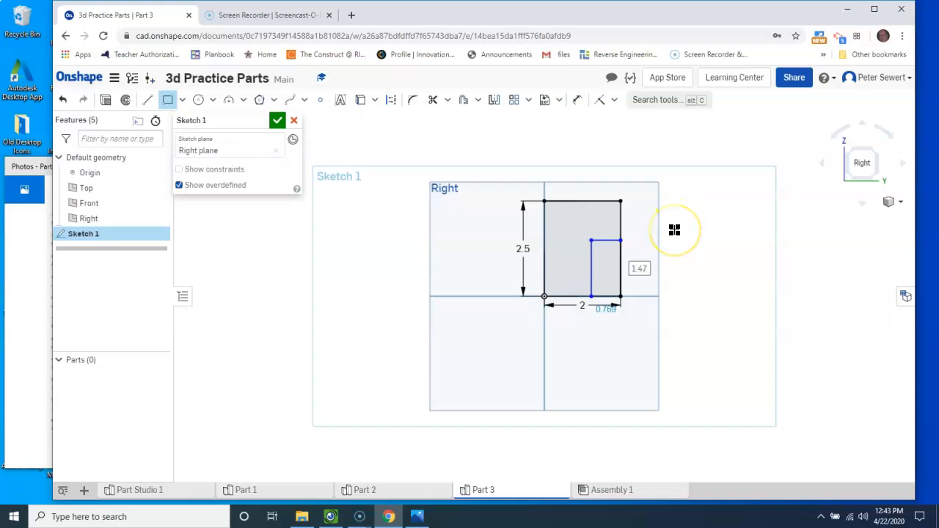
left_click(674, 230)
type("1")
key("Return")
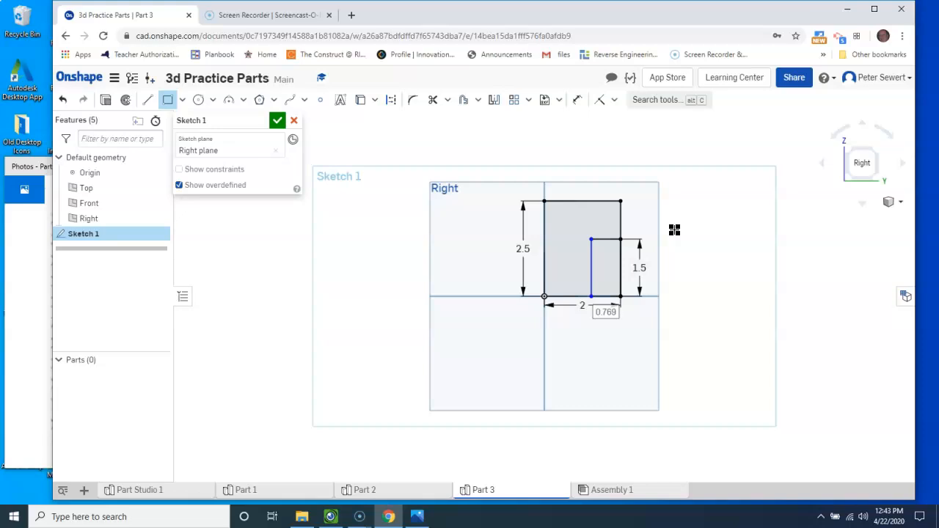
type("1")
key("Return")
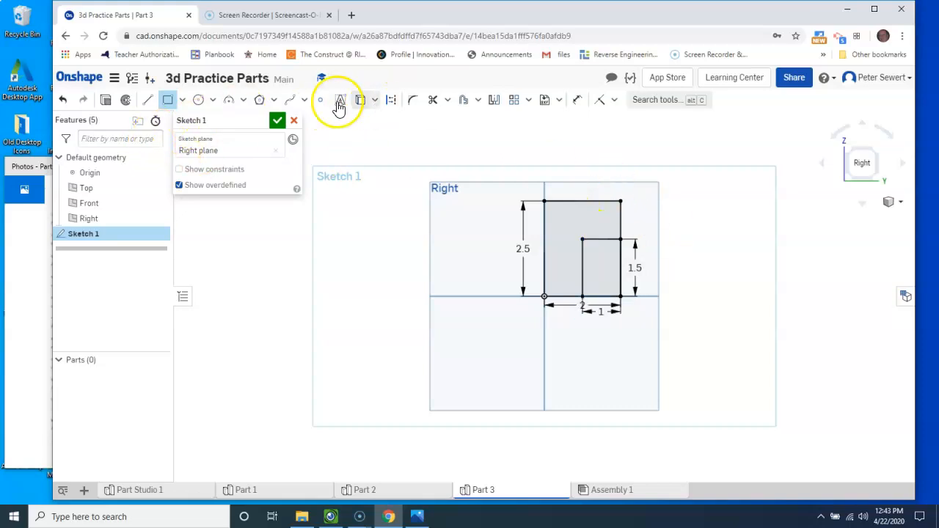
Draw a rectangle inside the profile from its upper-left corner, 0.5 in wide and 2 in high, and finish the sketch.
left_click(545, 202)
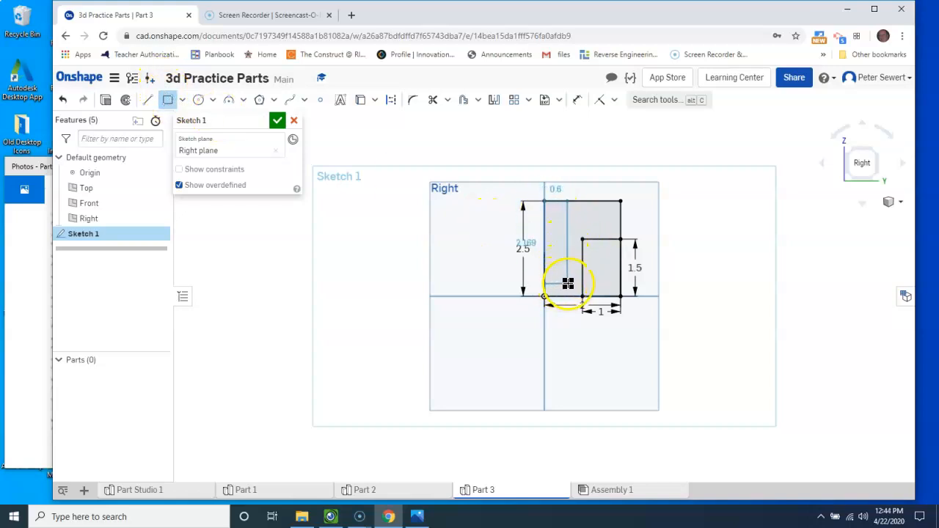
left_click(568, 280)
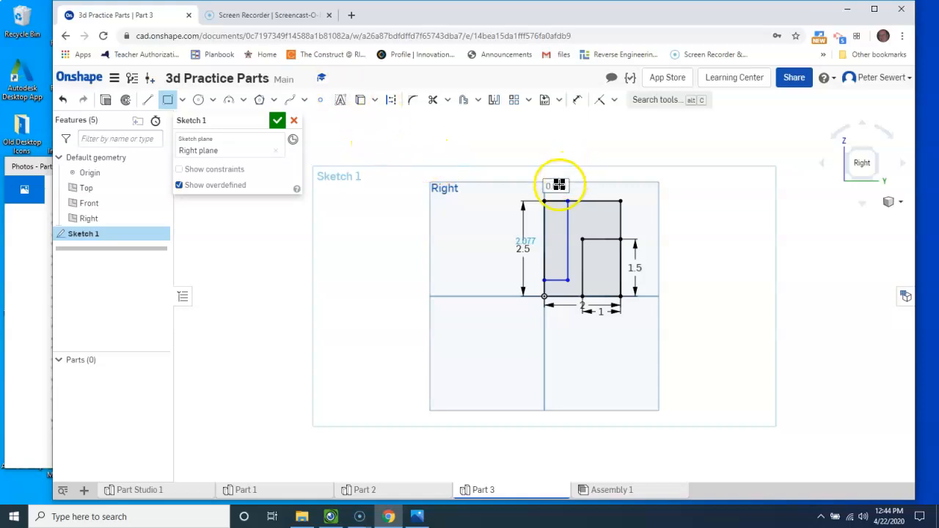
type(".5")
key("Return")
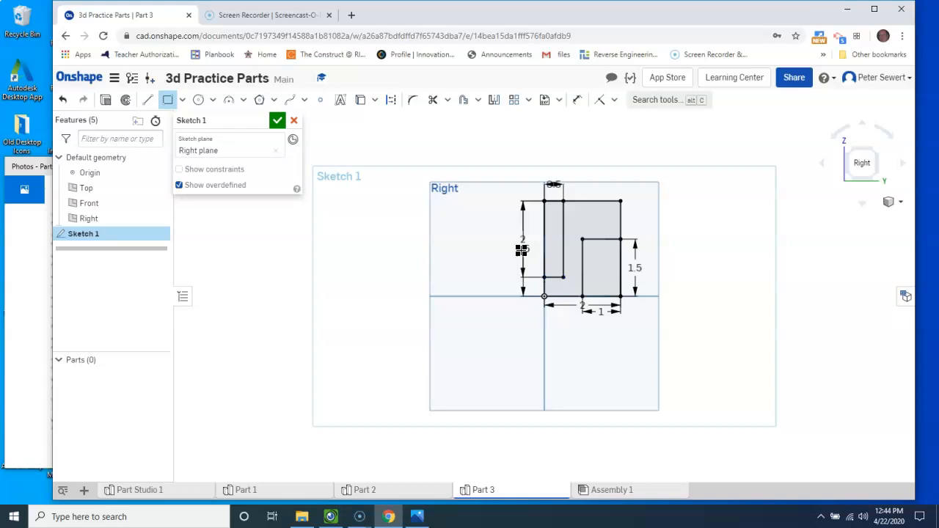
left_click(277, 121)
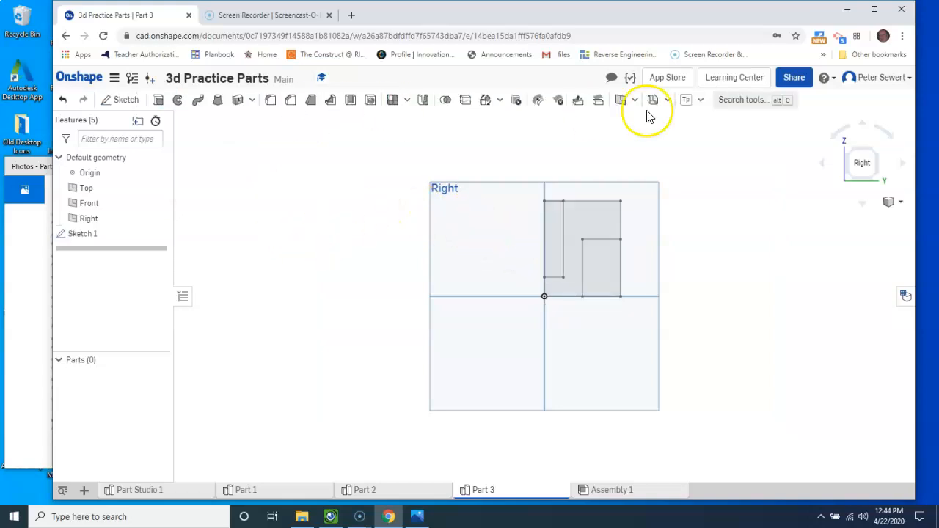
Switch to an isometric view and hide the Top, Front and Right planes.
left_click(890, 205)
left_click(834, 217)
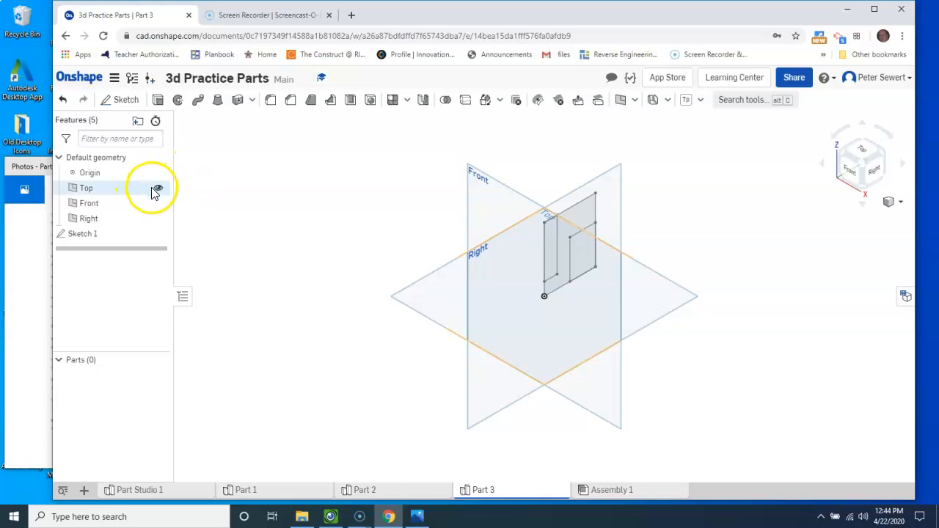
left_click(156, 188)
left_click(157, 203)
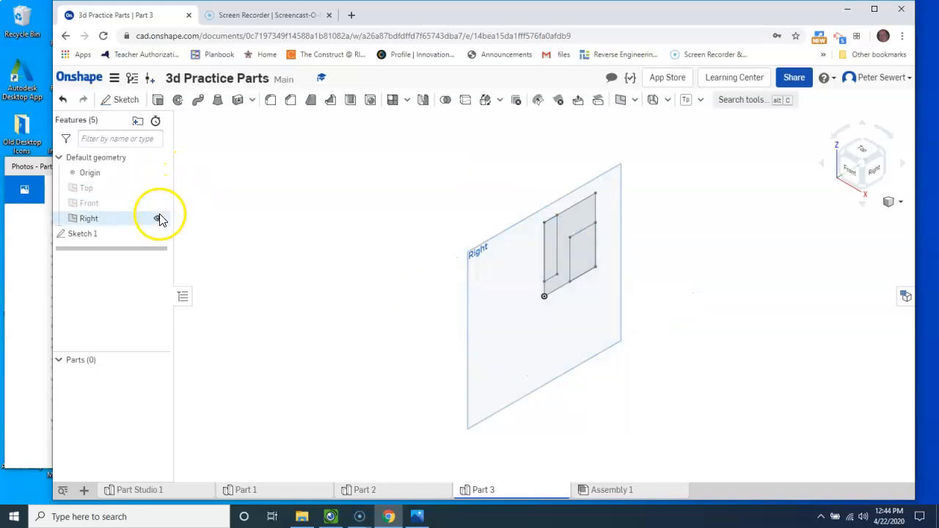
left_click(158, 218)
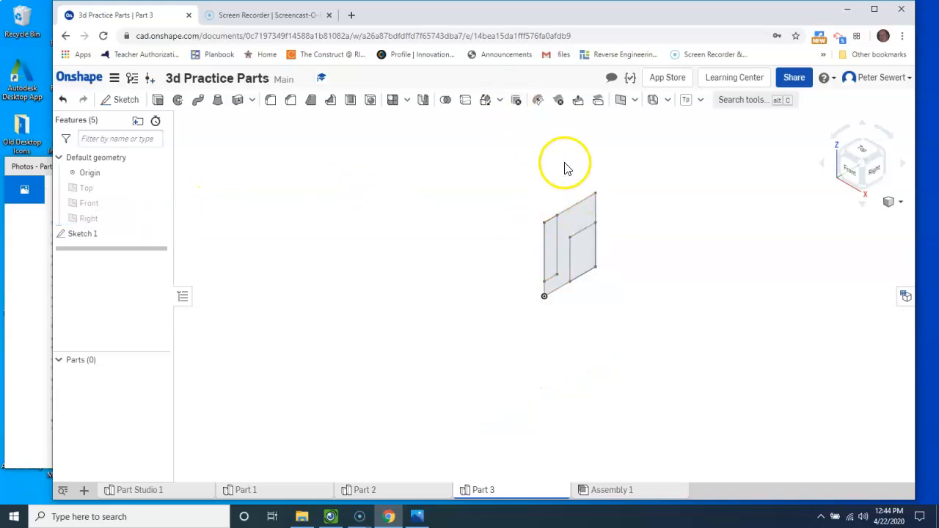
scroll(564, 168, "up", 3)
middle_click_drag(648, 320, 586, 292)
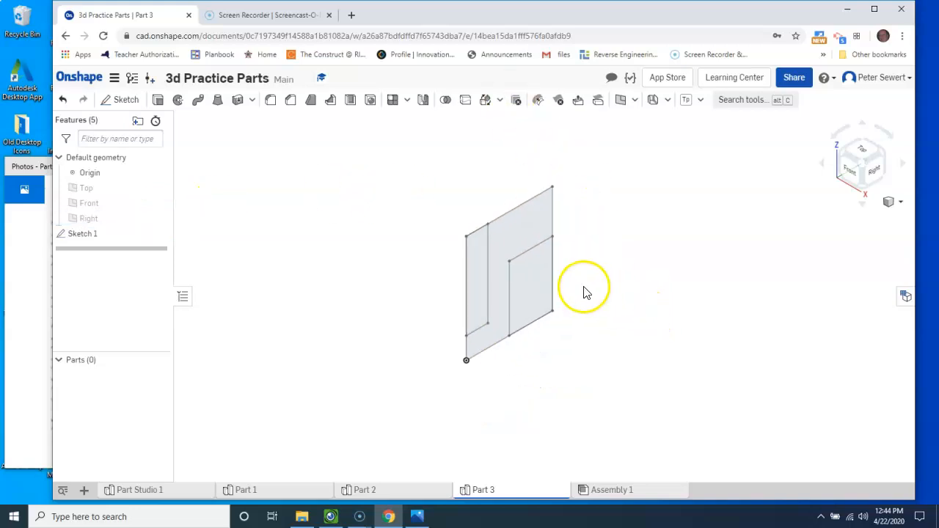
Extrude the Z-shaped region between the two inner rectangles as a new solid, to the length shown in the Part 3 reference drawing.
left_click(158, 99)
left_click(514, 236)
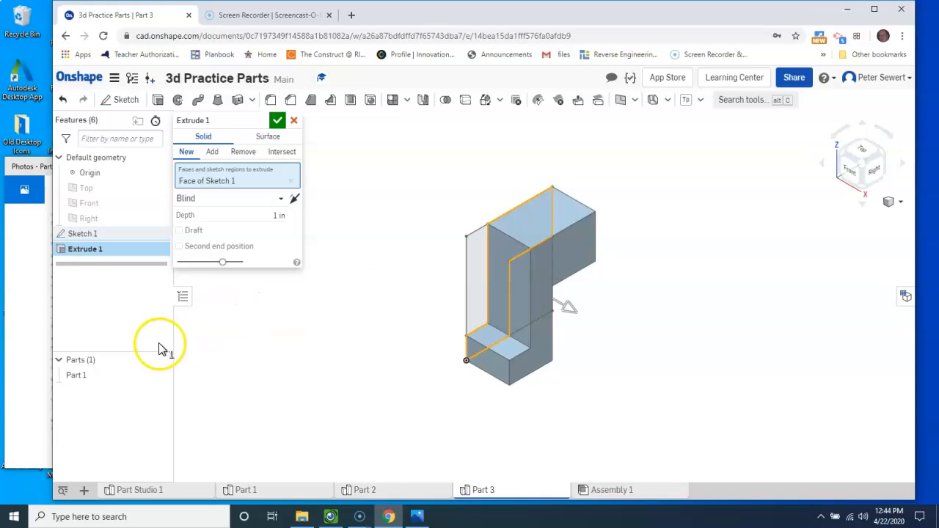
left_click(27, 166)
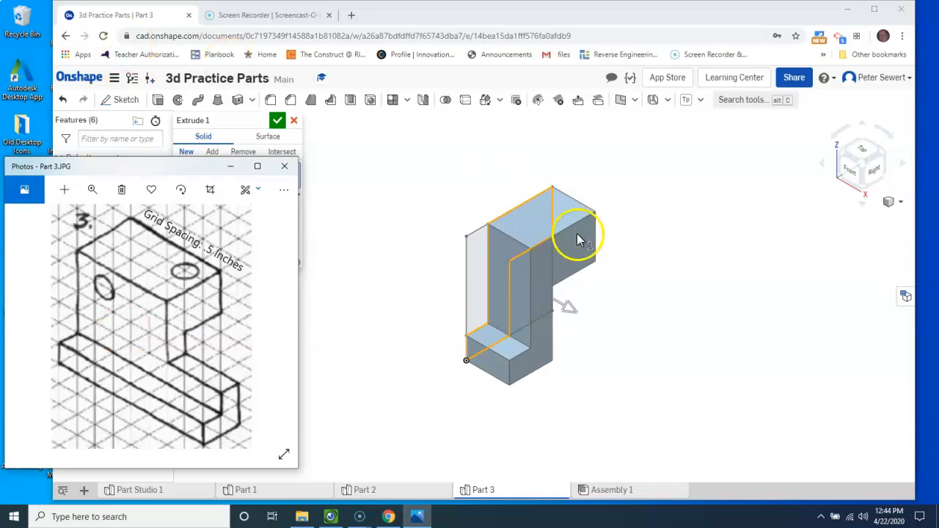
left_click(366, 183)
left_click(272, 213)
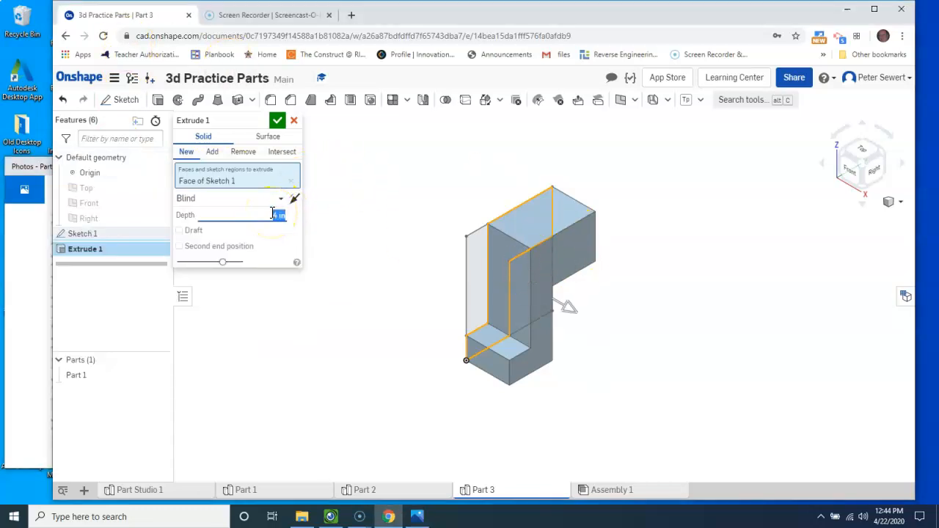
left_click(277, 121)
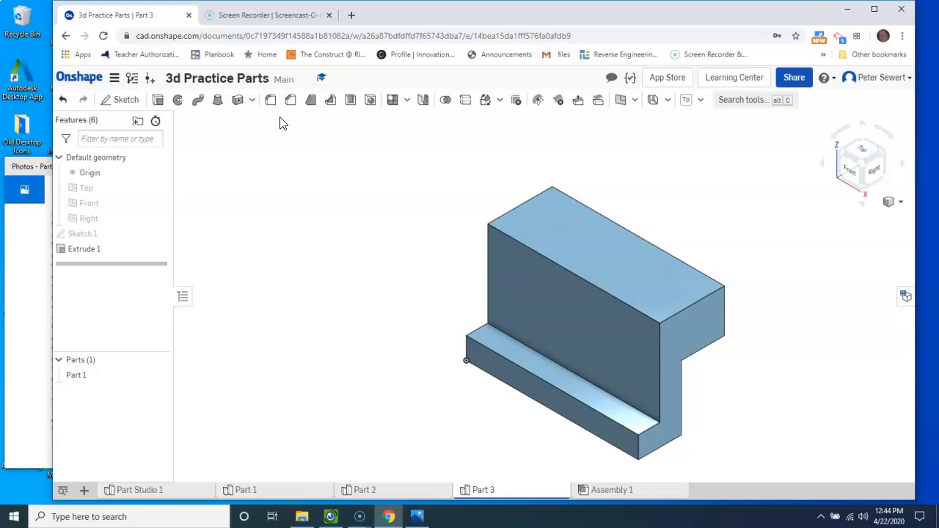
Check the hole in the reference drawing, then sketch a point near the right end of the block's top face.
left_click(28, 167)
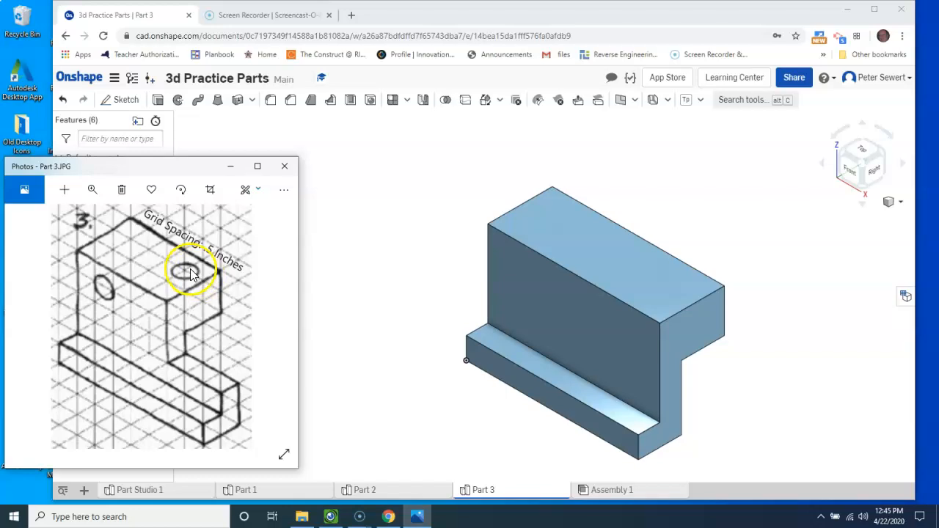
left_click(703, 218)
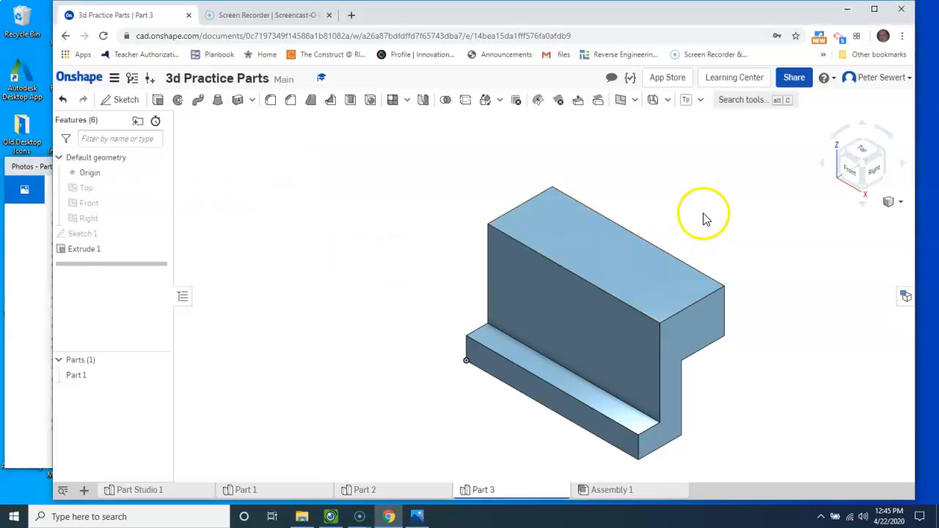
left_click(126, 101)
left_click(605, 267)
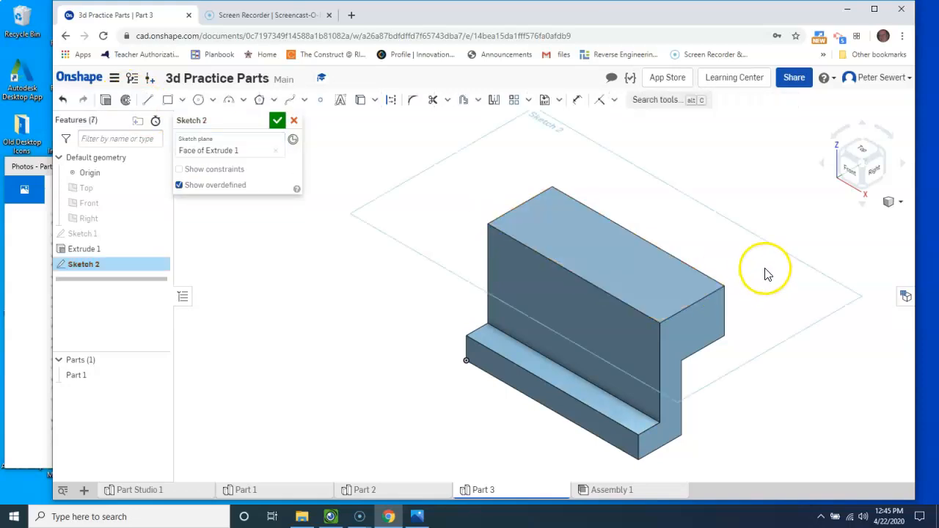
right_click(738, 298)
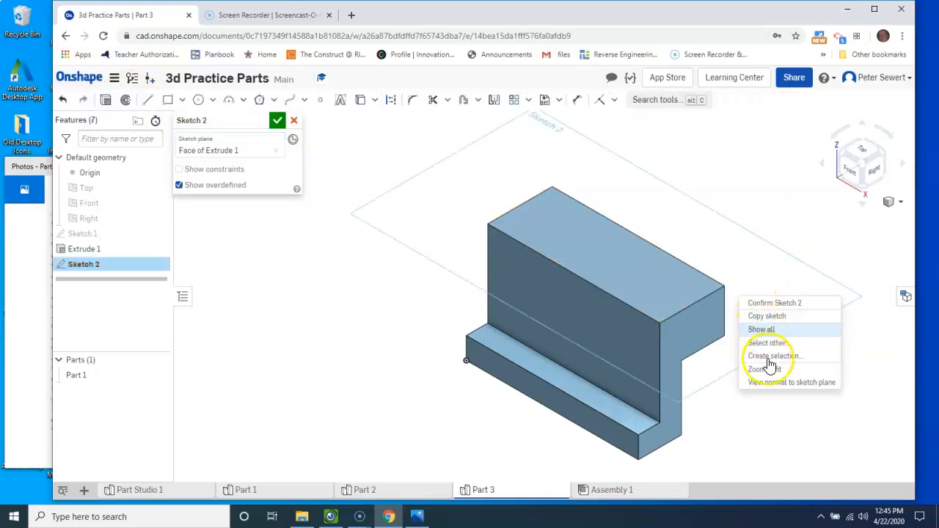
left_click(776, 387)
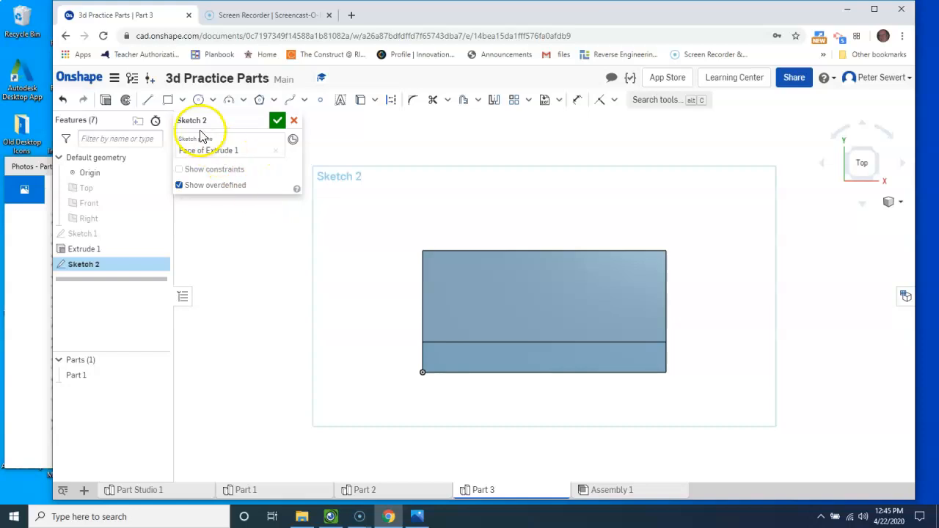
left_click(321, 105)
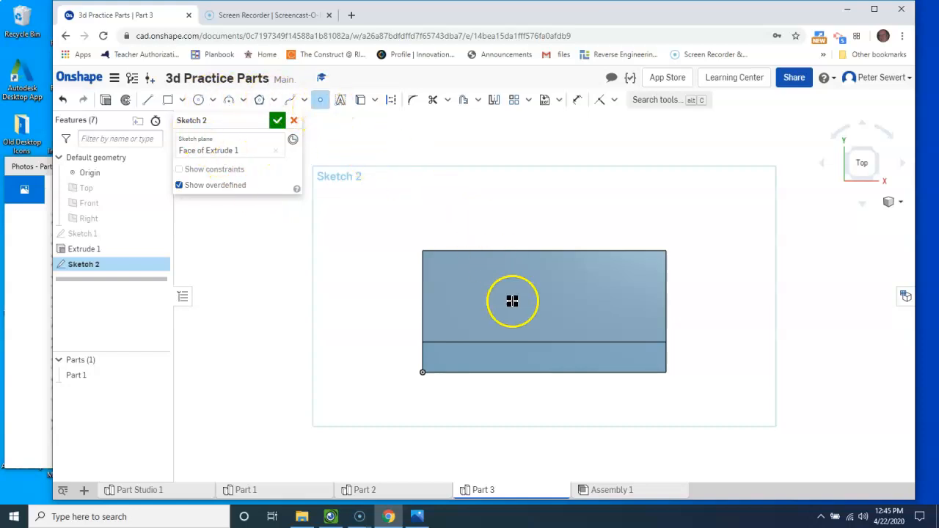
left_click(616, 294)
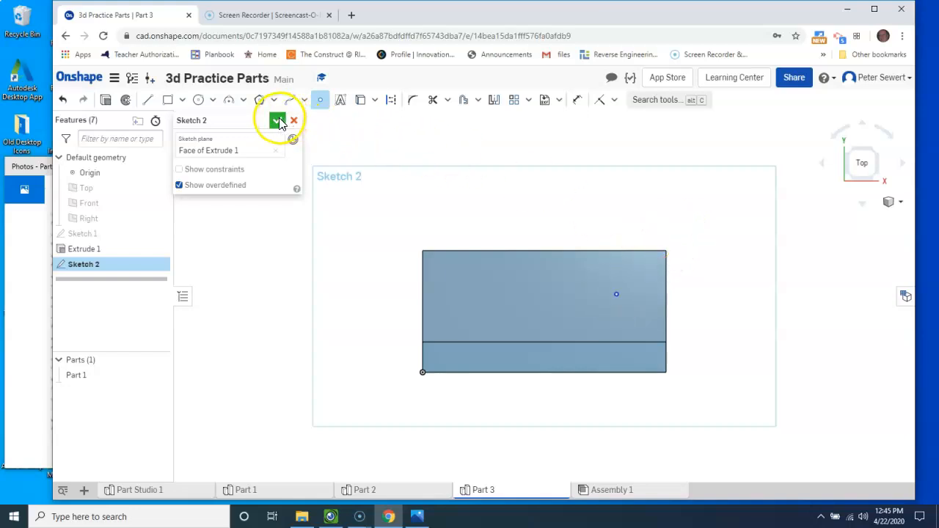
Dimension the point 0.5 in from the top face's back edge and add a dimension to its right edge.
left_click(576, 101)
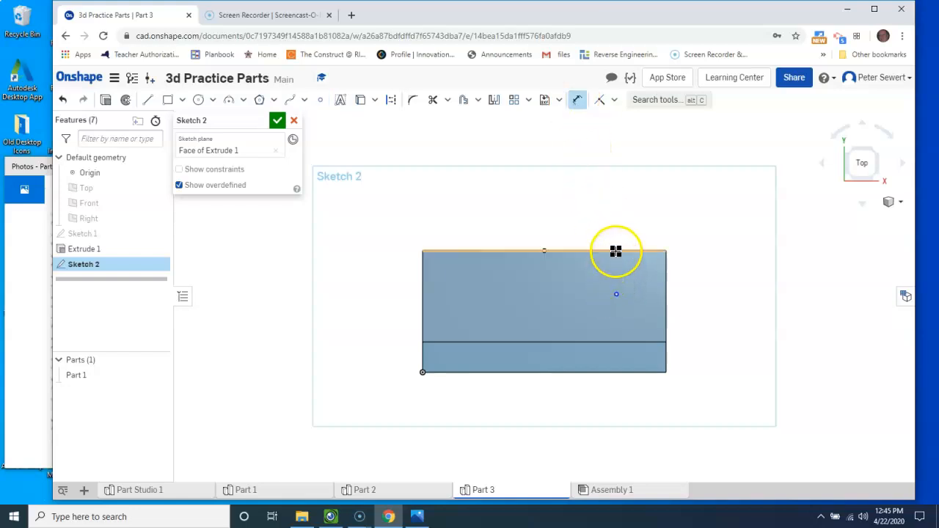
left_click(616, 251)
left_click(712, 273)
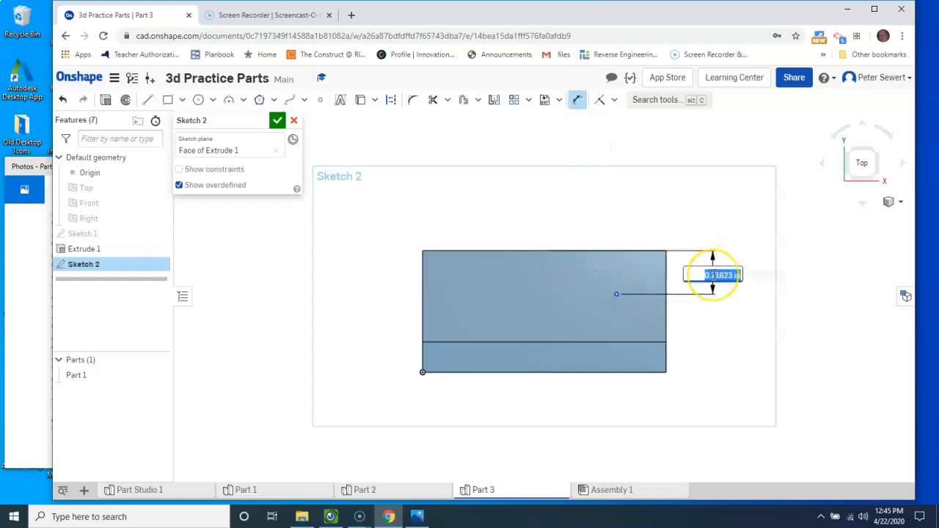
type(".5")
key("Return")
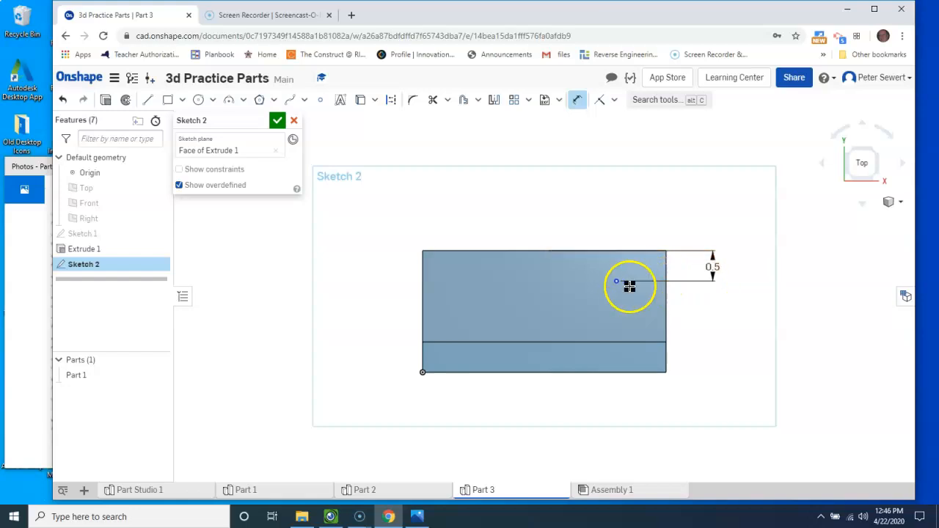
left_click(665, 266)
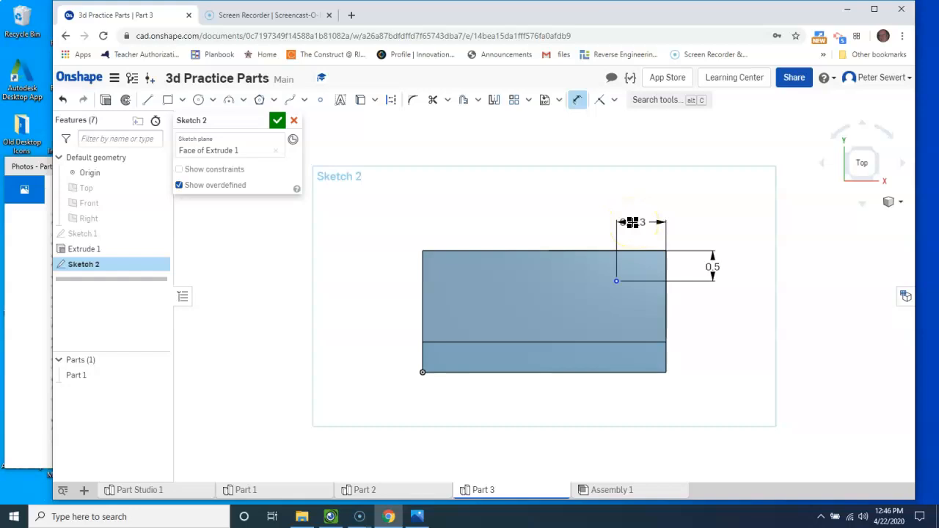
left_click(633, 223)
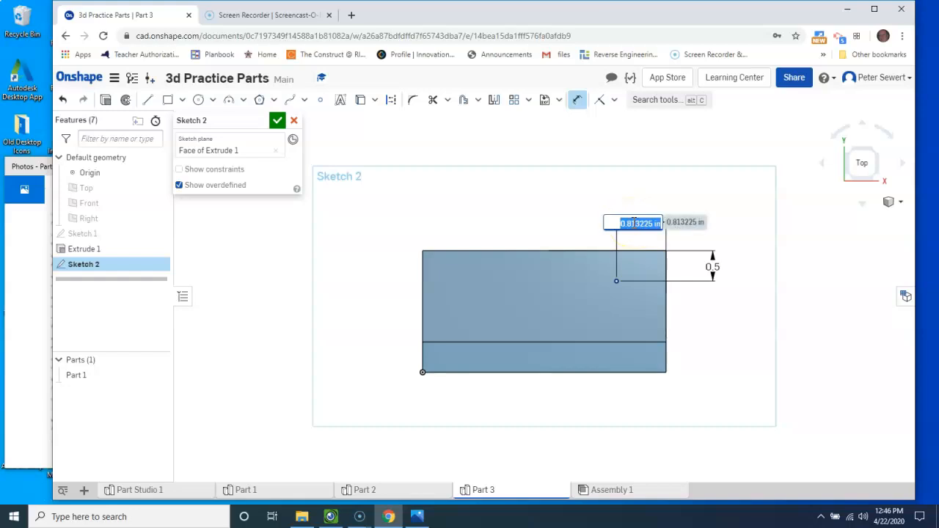
Discard the top-face sketch and return to the isometric view.
left_click(293, 125)
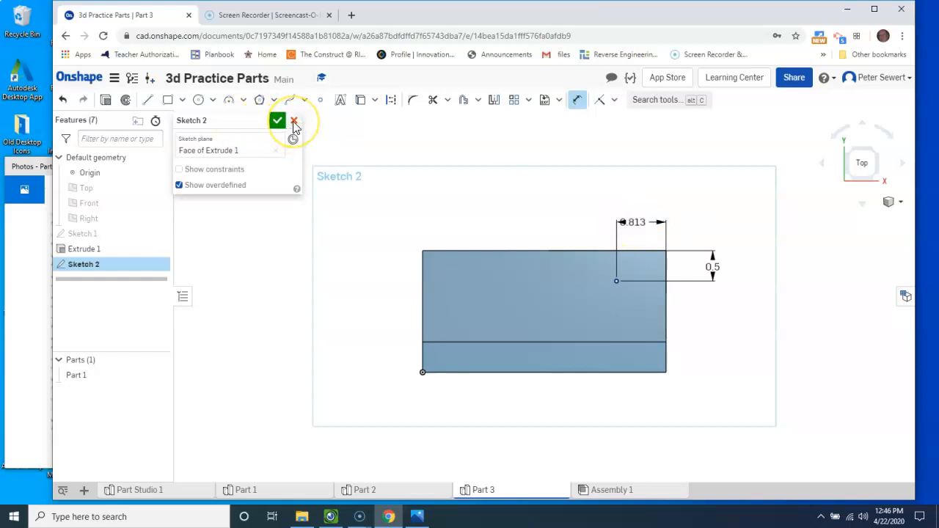
right_click(781, 192)
left_click(807, 230)
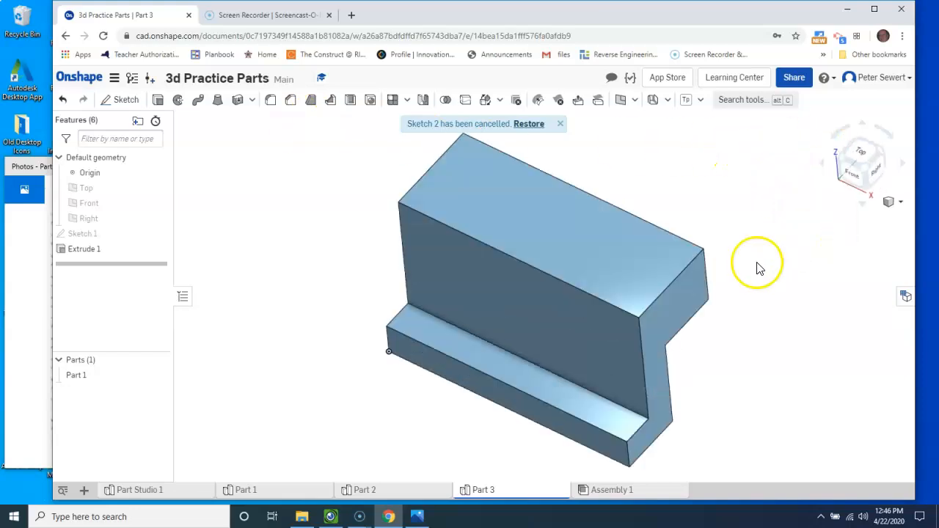
Check the reference drawing, then sketch a rectangle about 2.07 by 1.36 in from the upper right corner of the block's tall front face.
left_click(27, 181)
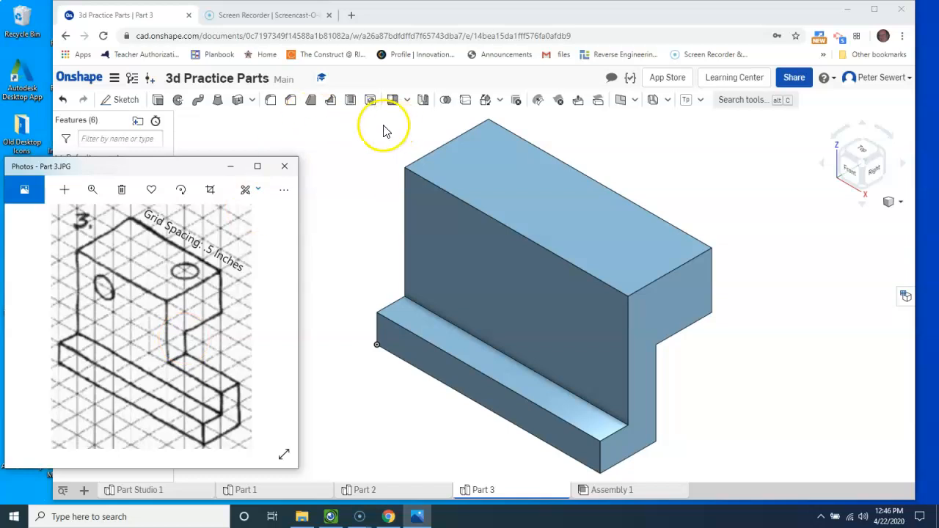
left_click(127, 101)
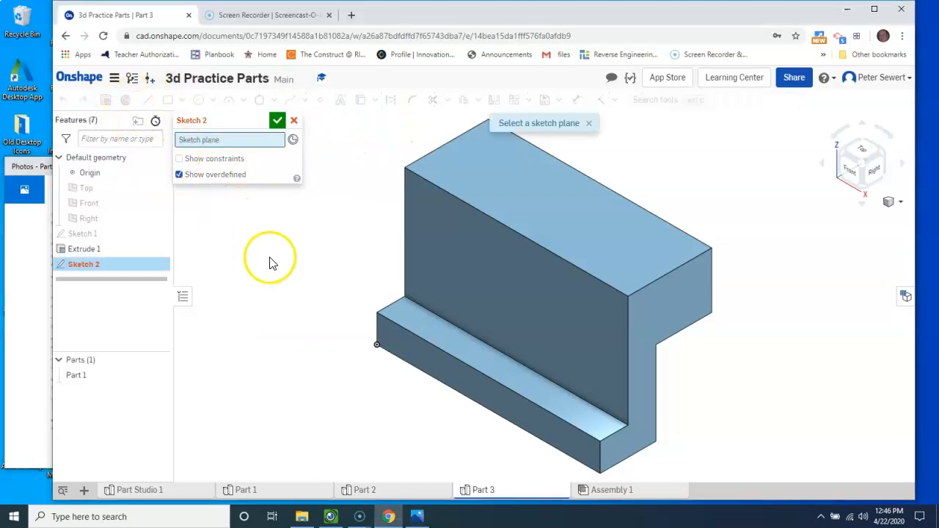
left_click(542, 299)
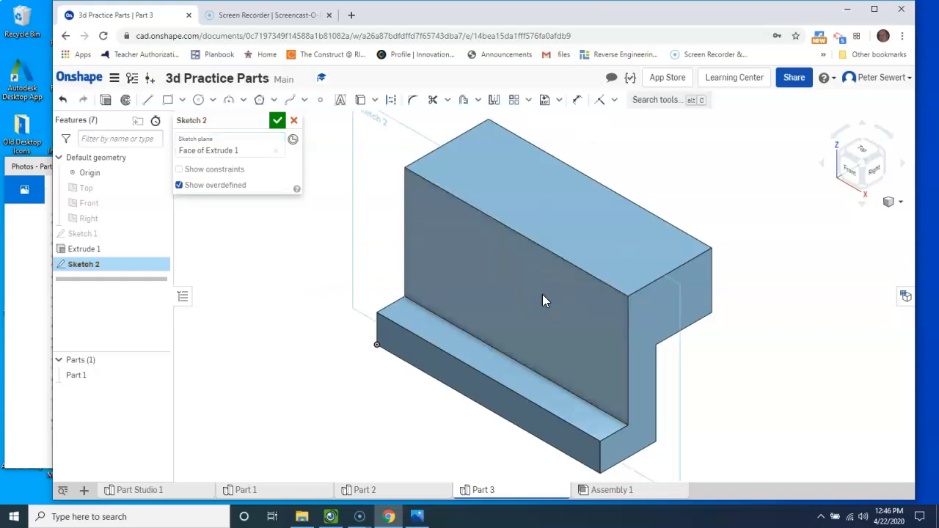
left_click(848, 168)
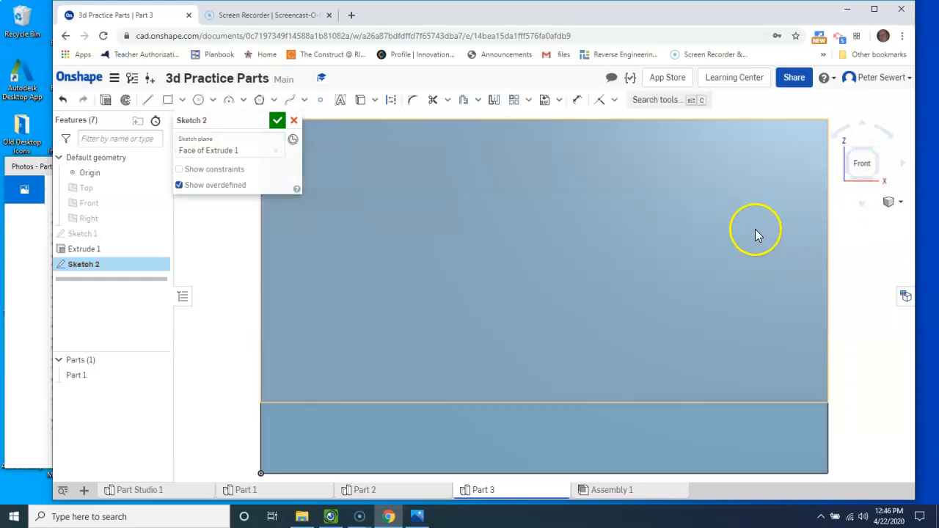
left_click(167, 100)
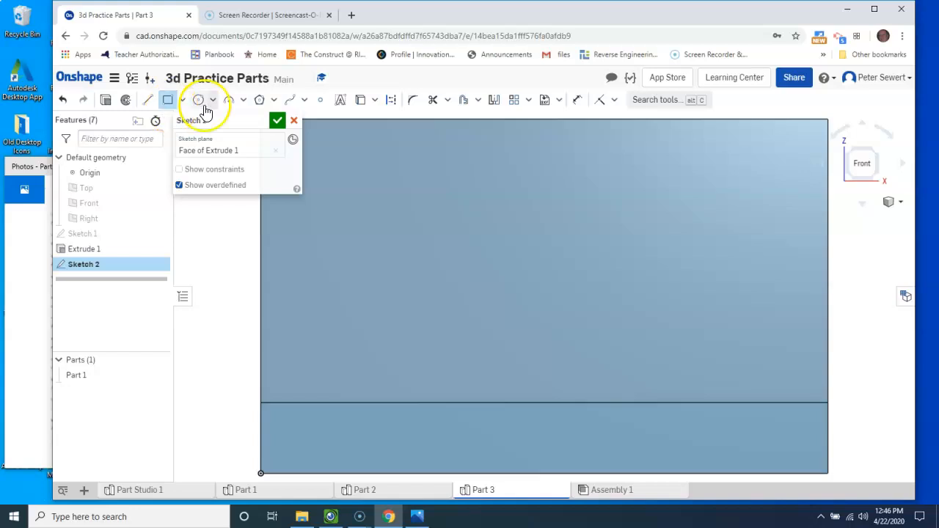
left_click(826, 118)
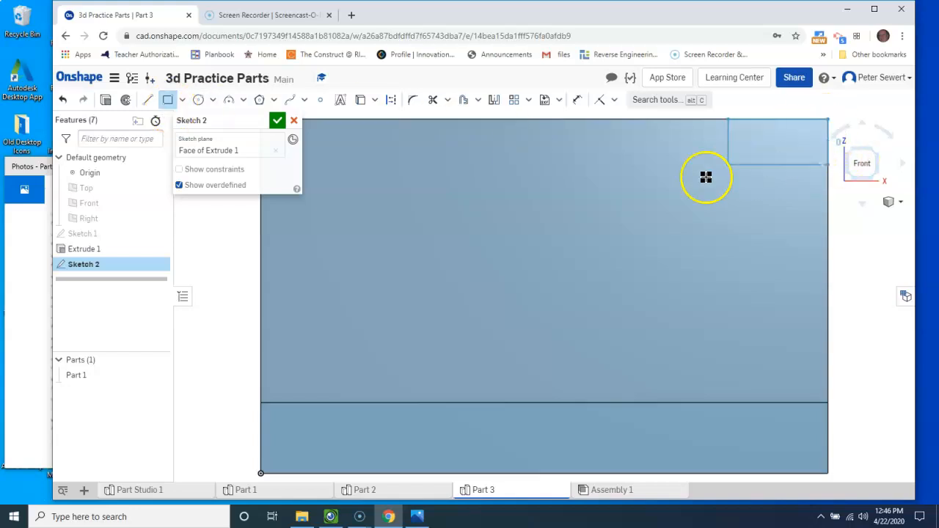
left_click(534, 310)
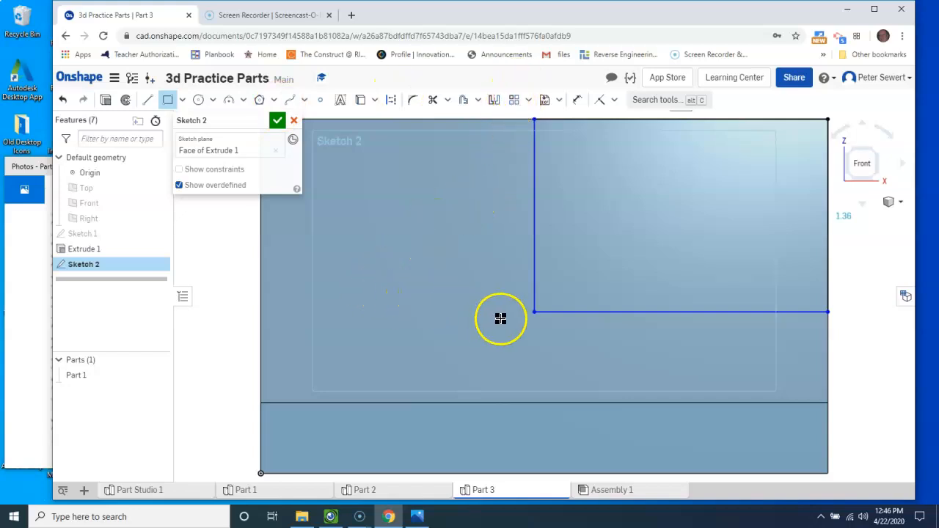
Dimension the corner rectangle 1.5 in wide and 1.5 in high, and finish the sketch.
left_click(578, 101)
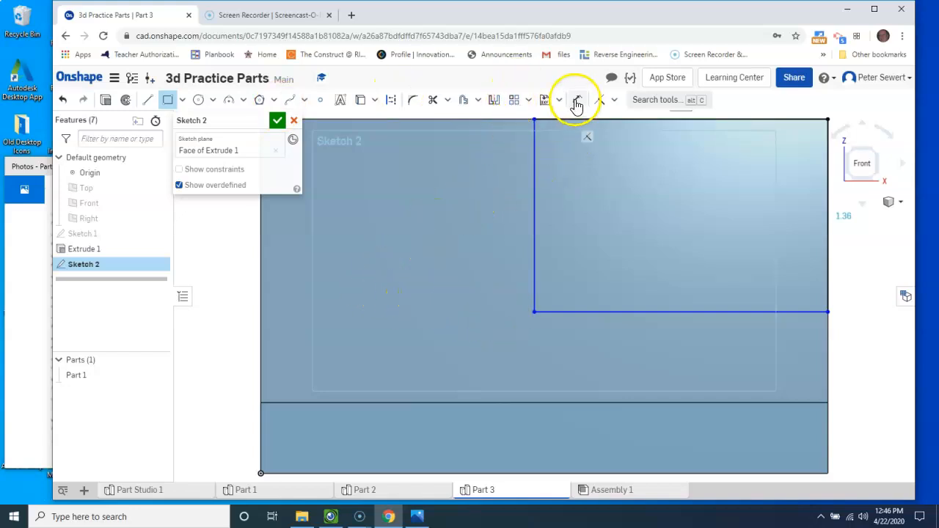
left_click(636, 313)
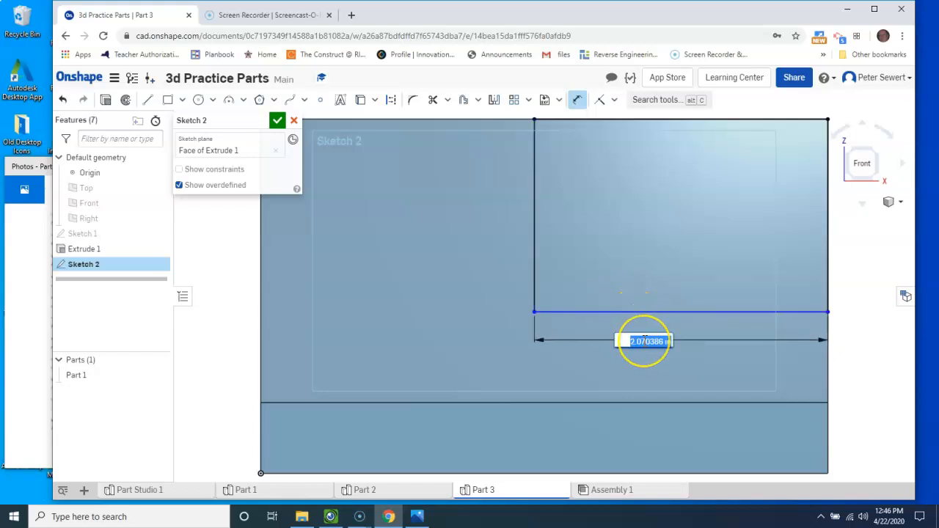
type("1.5")
key("Return")
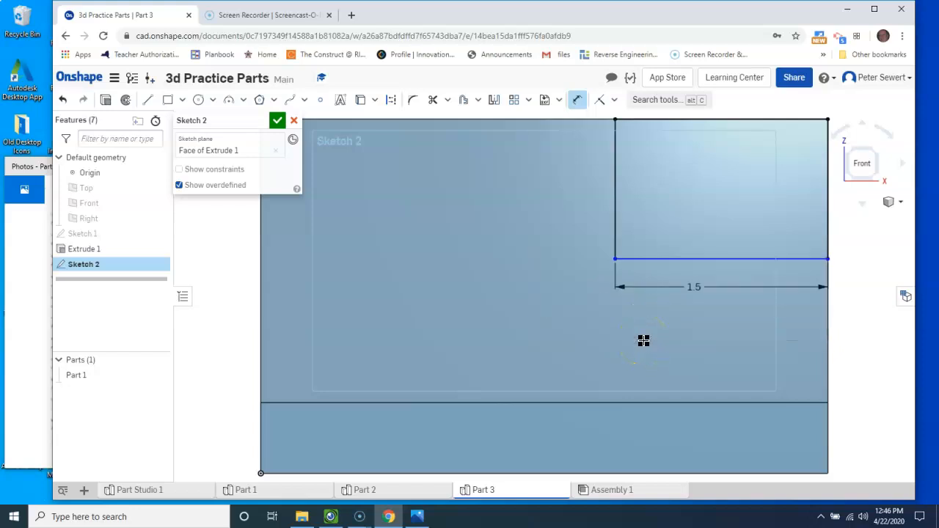
left_click(618, 184)
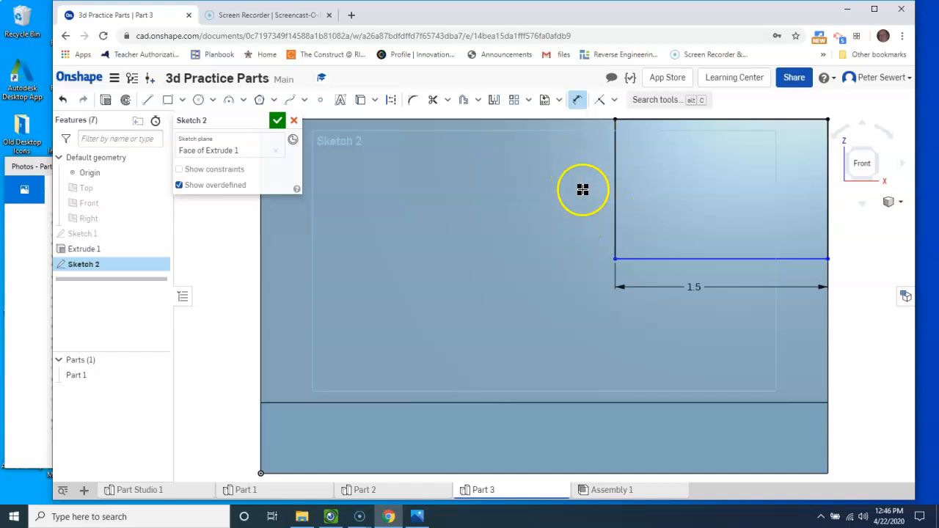
left_click(557, 190)
type("1")
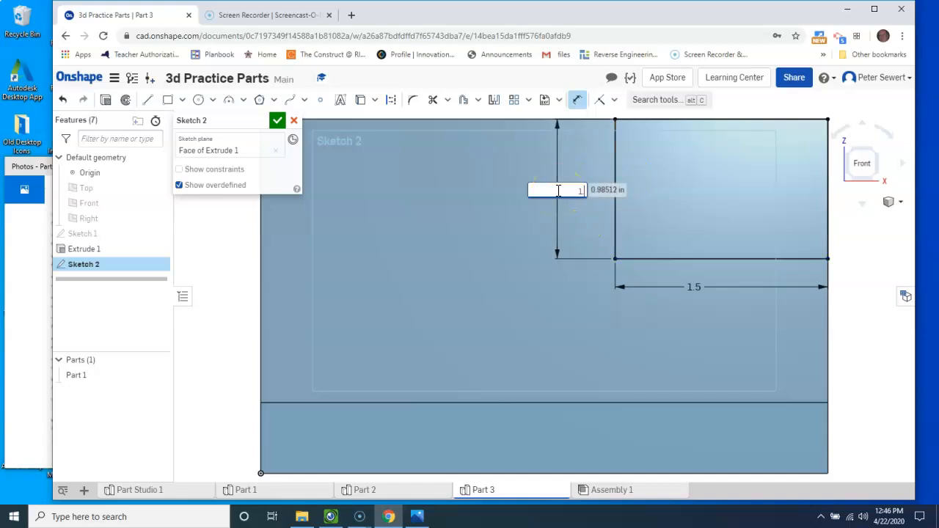
type(".5")
key("Return")
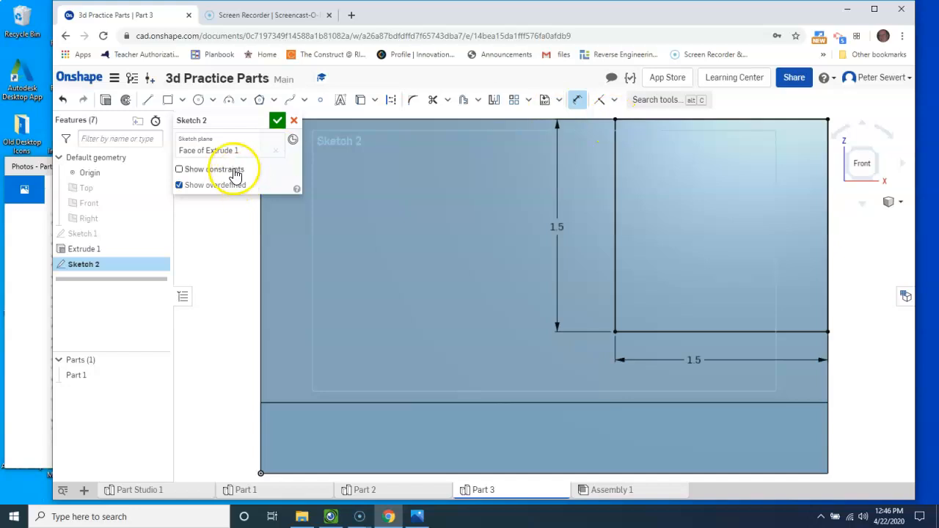
left_click(277, 120)
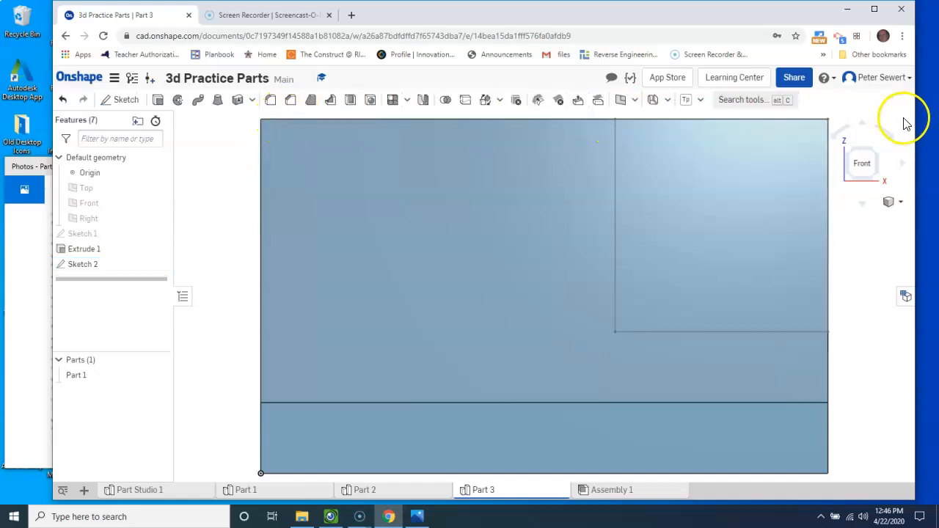
Cut the 1.5 in square region through all of the block with a Remove extrude.
left_click(890, 209)
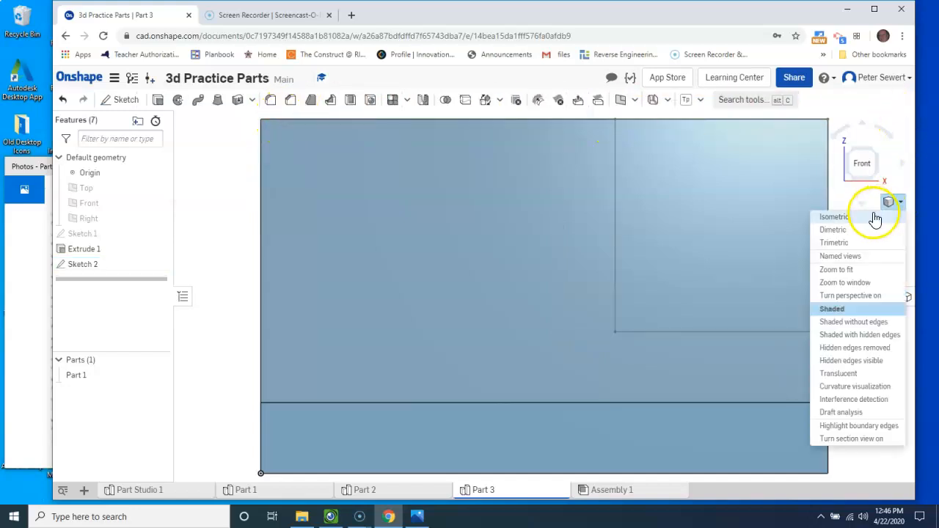
left_click(873, 217)
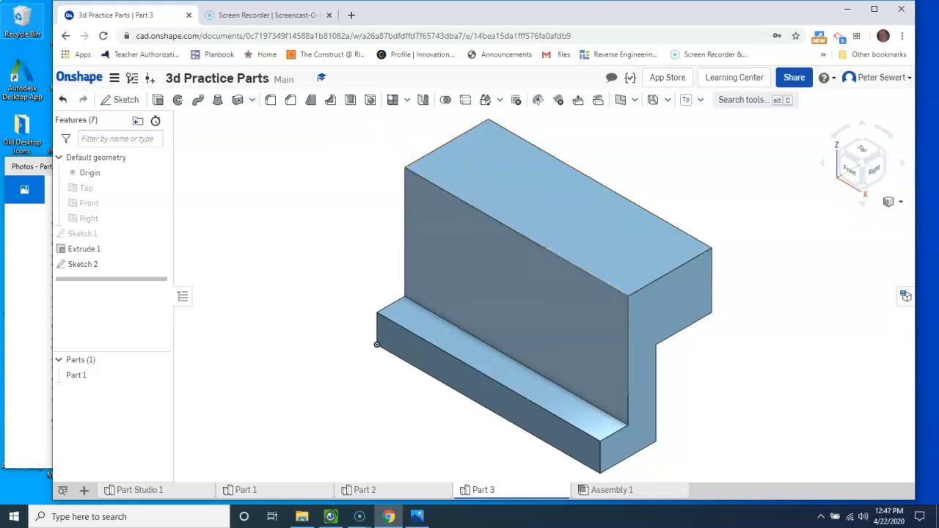
left_click(157, 101)
left_click(242, 152)
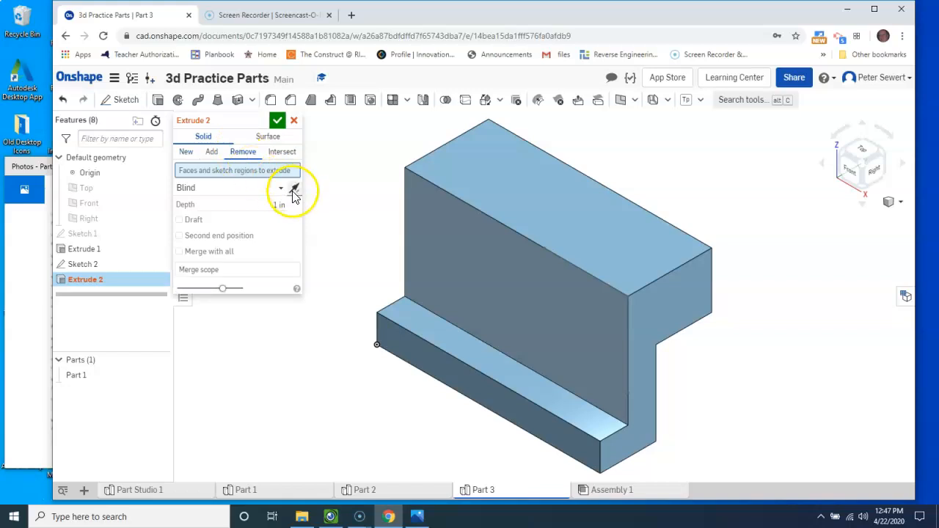
left_click(601, 334)
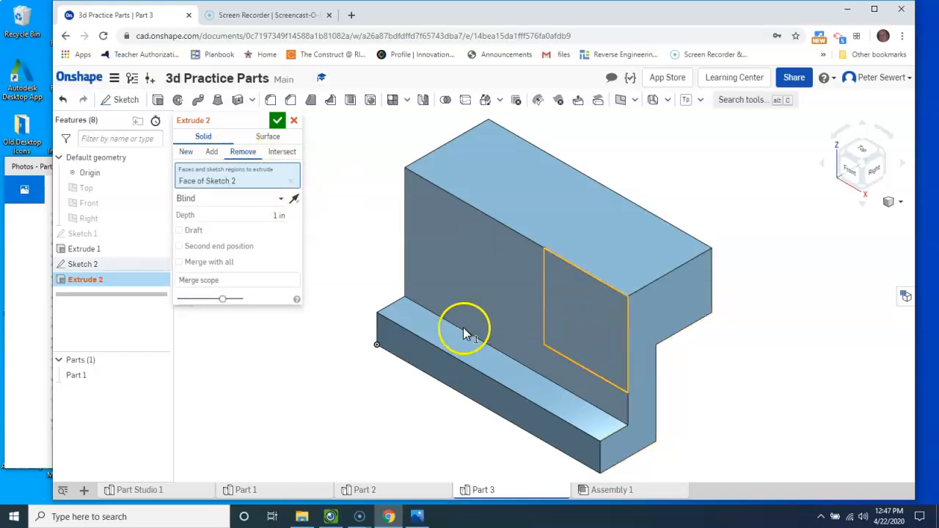
left_click(283, 200)
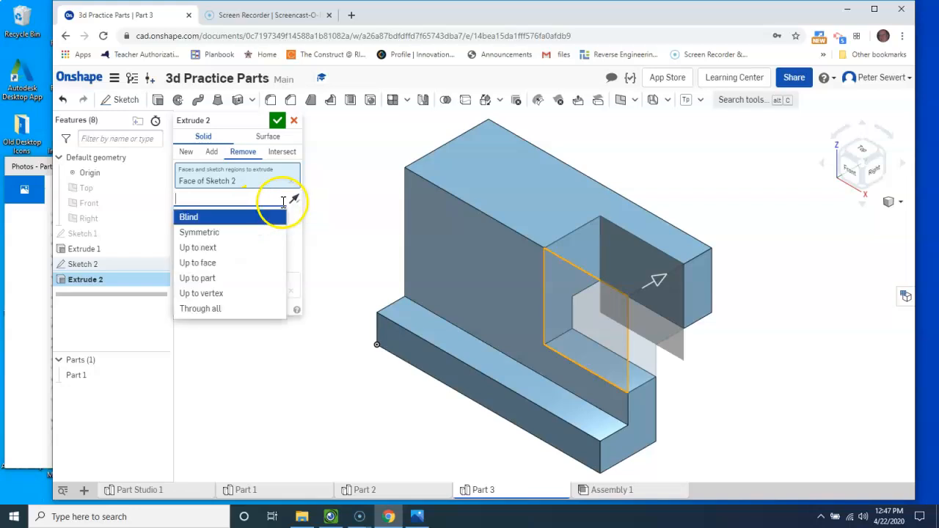
left_click(231, 309)
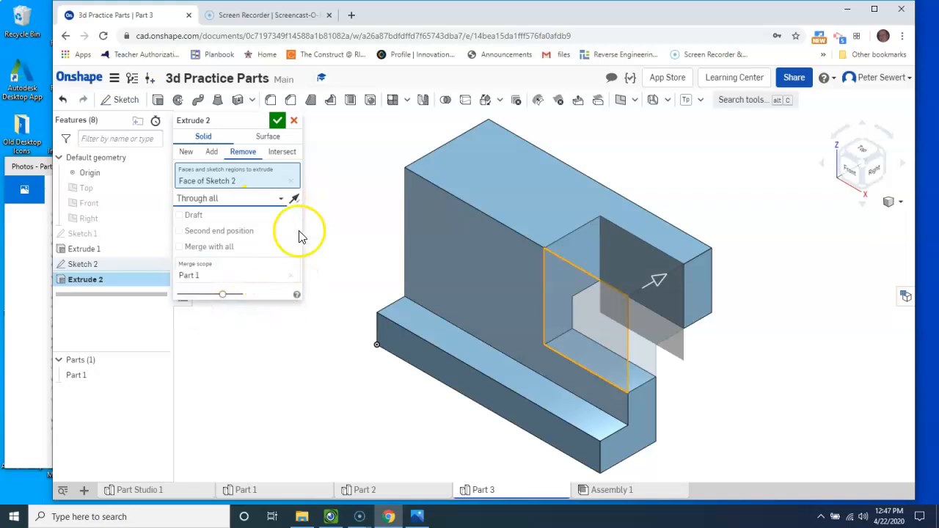
left_click(277, 121)
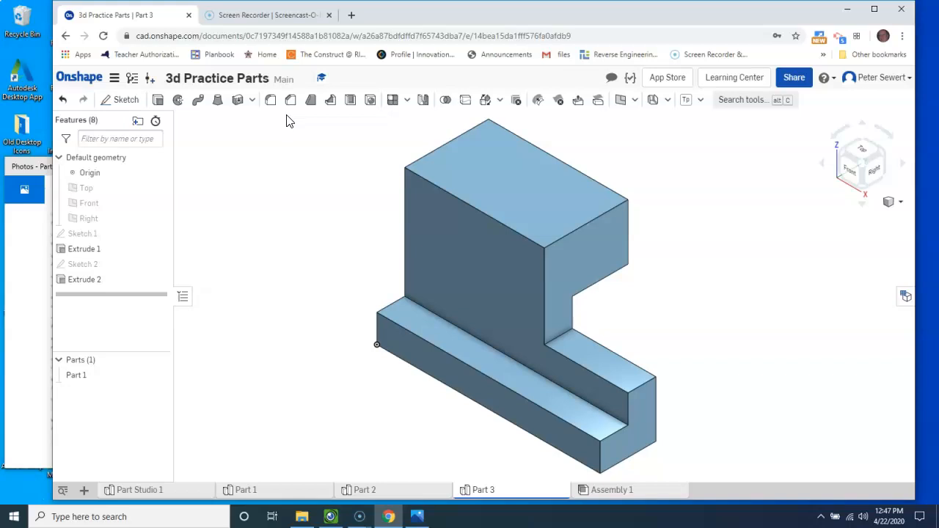
Start a sketch on the block's top face and place a point near its back right corner.
left_click(124, 100)
left_click(540, 193)
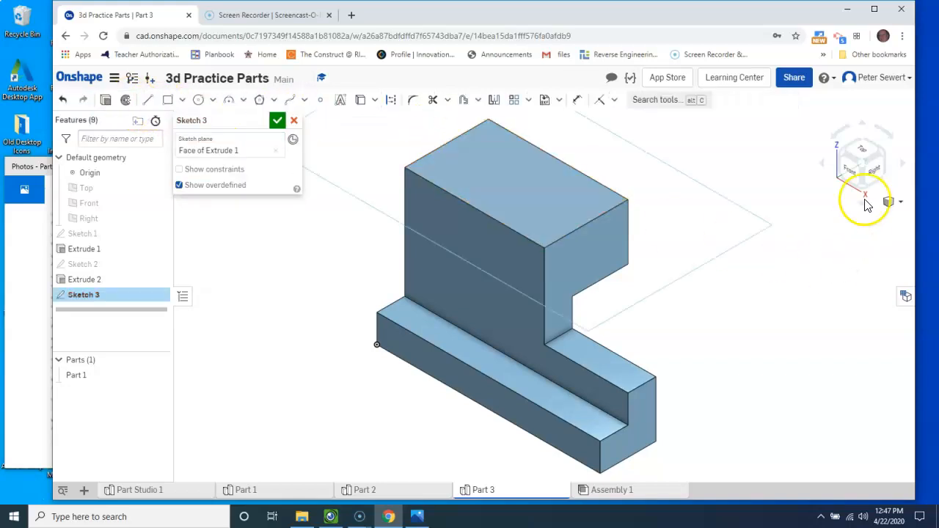
left_click(869, 150)
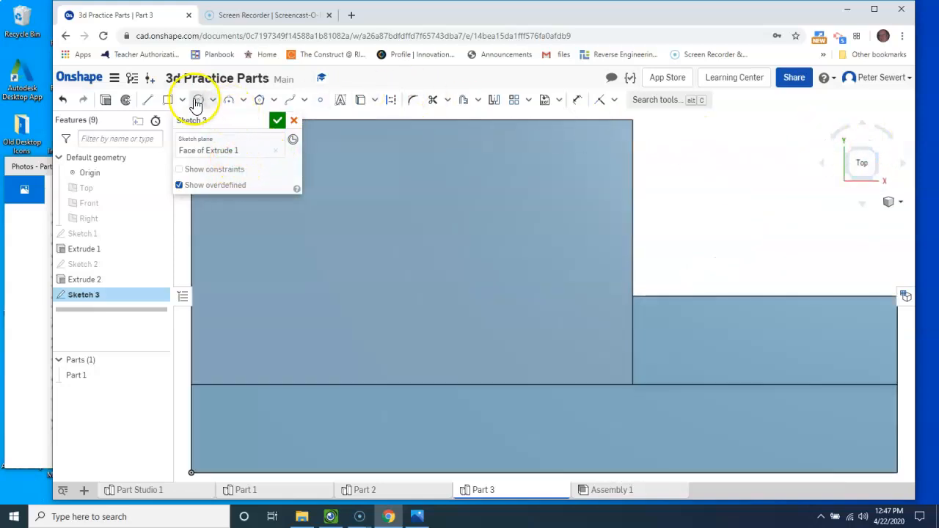
left_click(322, 101)
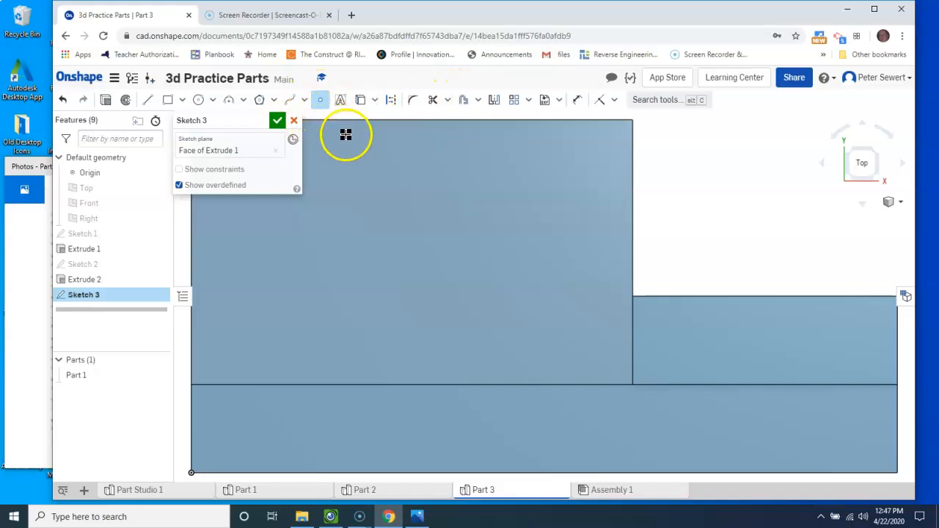
left_click(547, 203)
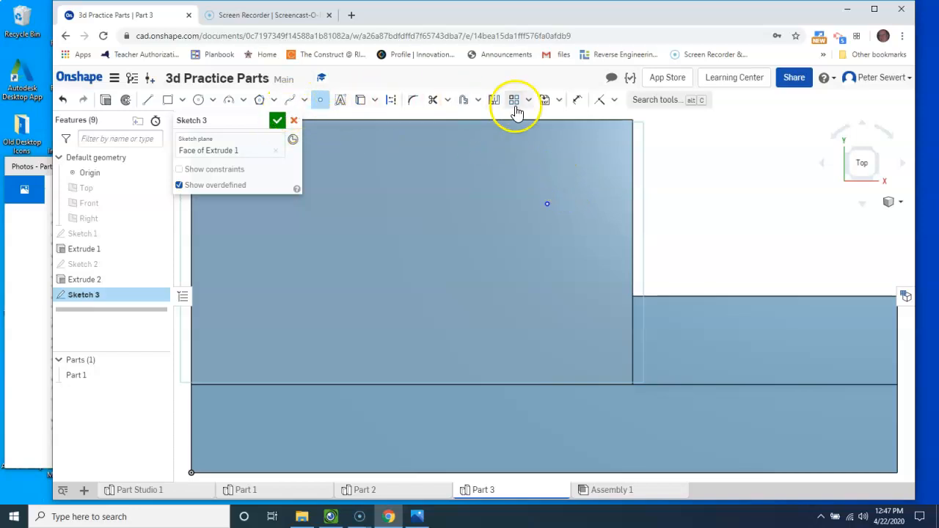
Dimension the point 0.5 in from the top face's back edge and 0.5 in from its right edge, and finish the sketch.
left_click(578, 103)
left_click(548, 204)
left_click(553, 121)
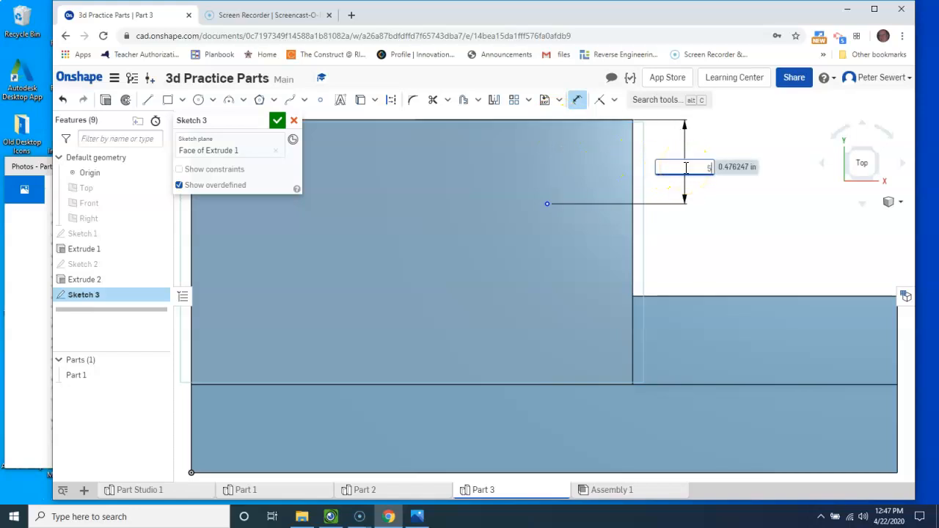
key("Return")
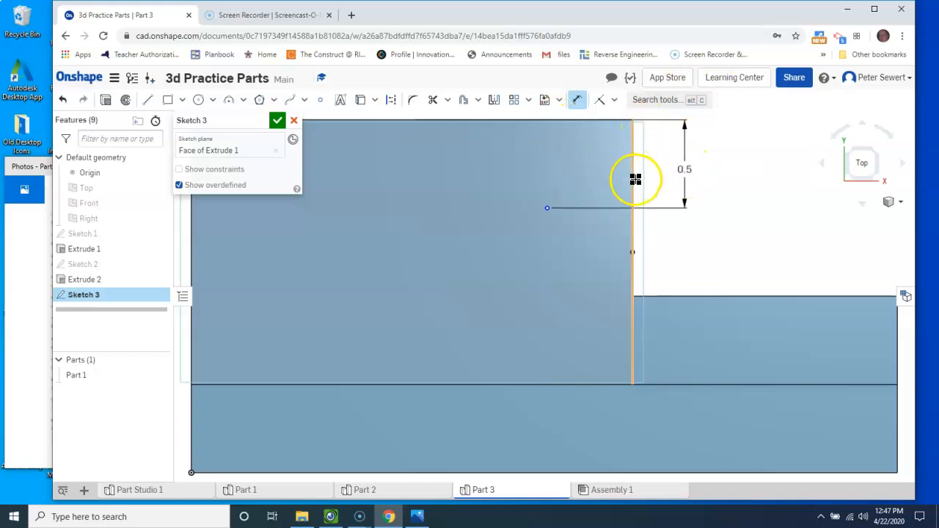
left_click(547, 207)
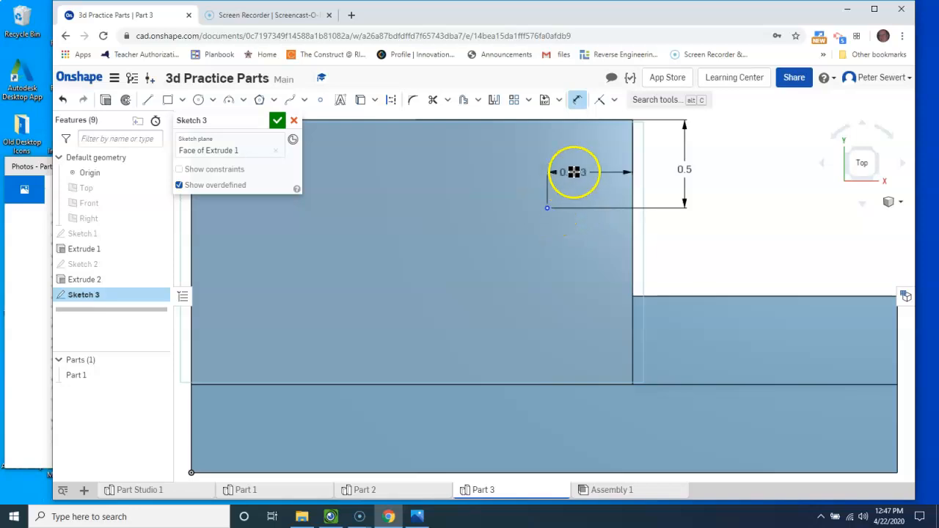
left_click(580, 160)
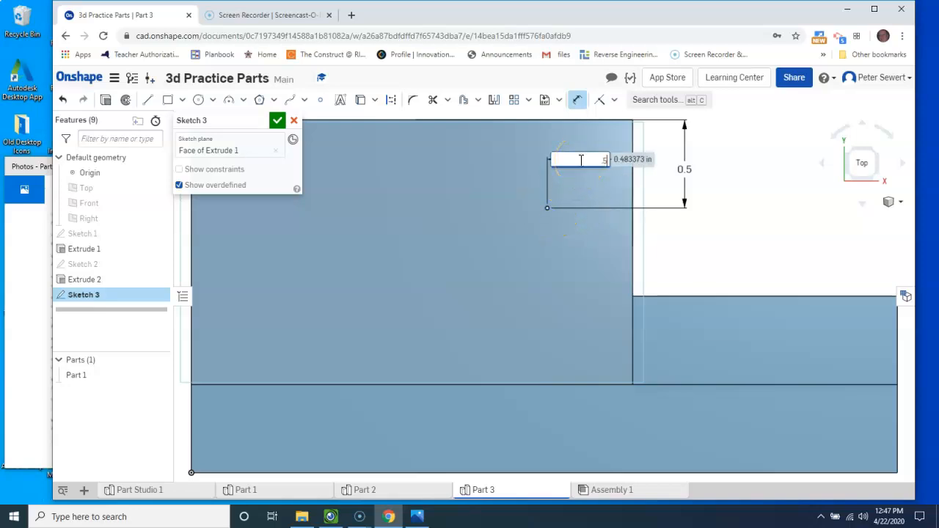
key("Escape")
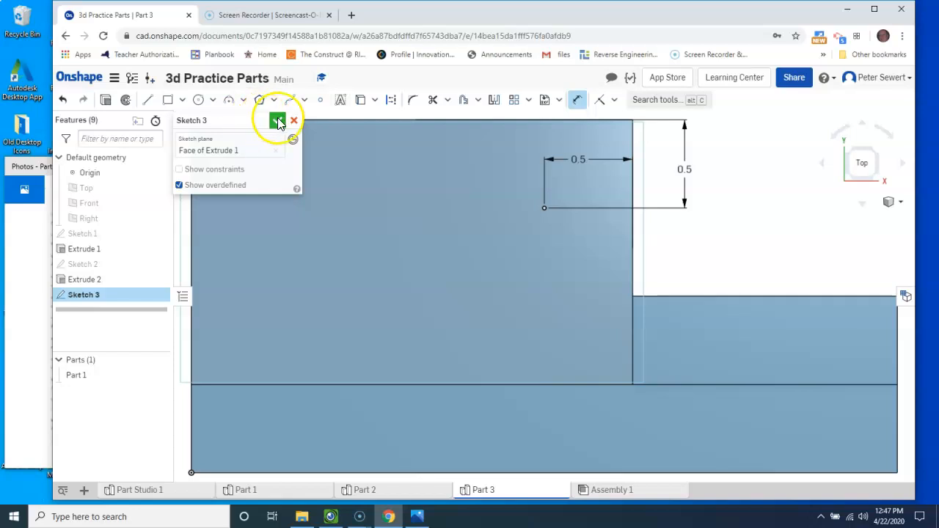
left_click(275, 120)
Cut a simple 0.5 in diameter through hole in the block's top face at the sketched point.
right_click(740, 194)
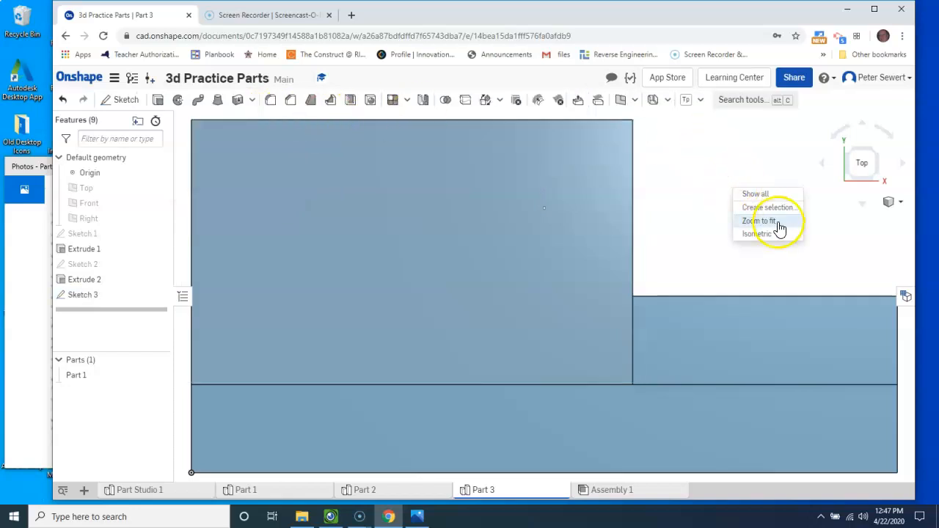
left_click(758, 234)
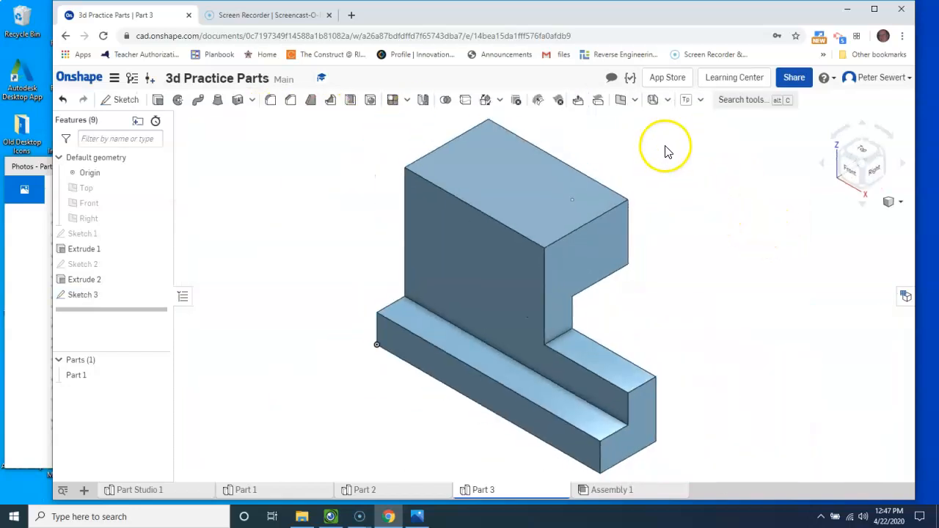
left_click(371, 102)
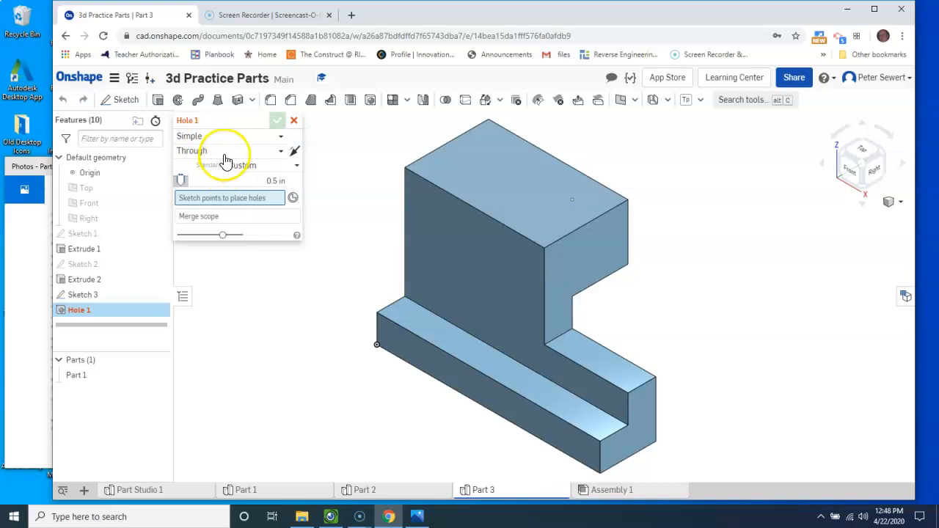
left_click(282, 152)
left_click(209, 186)
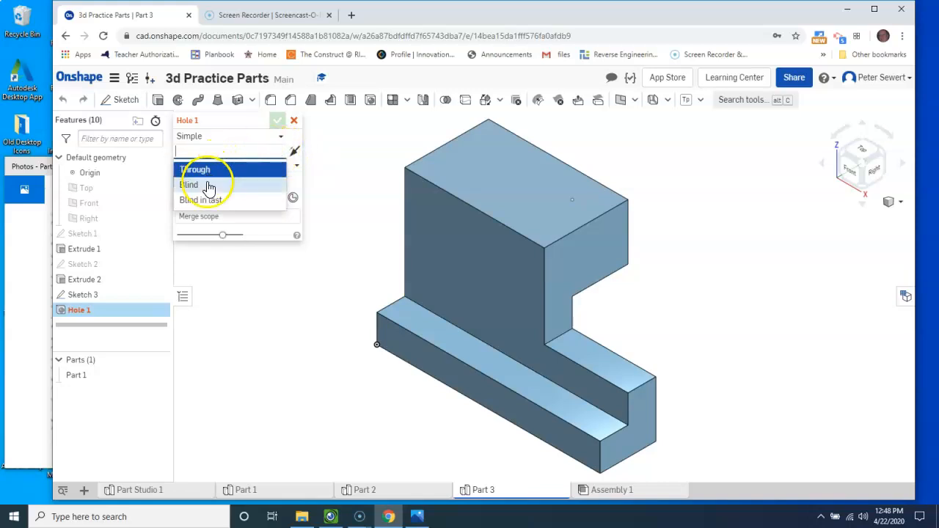
left_click(234, 154)
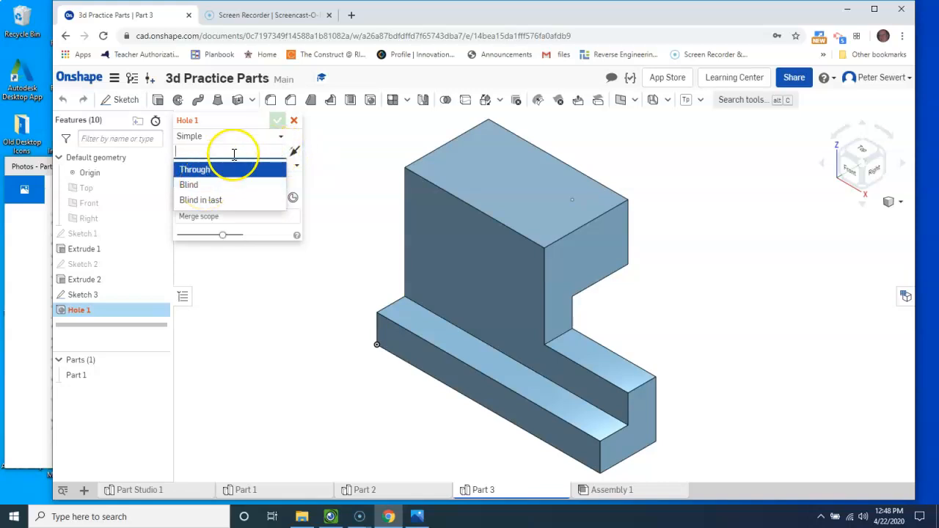
left_click(253, 172)
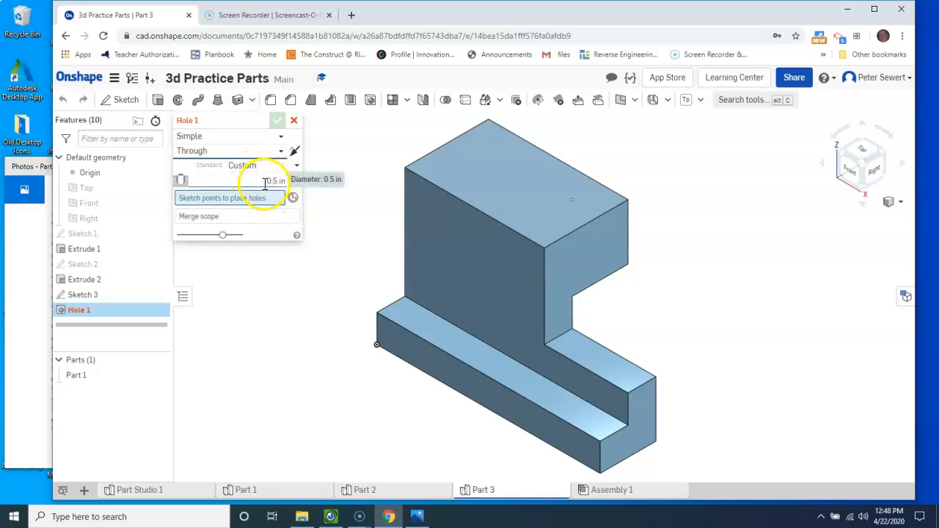
left_click_drag(262, 181, 295, 187)
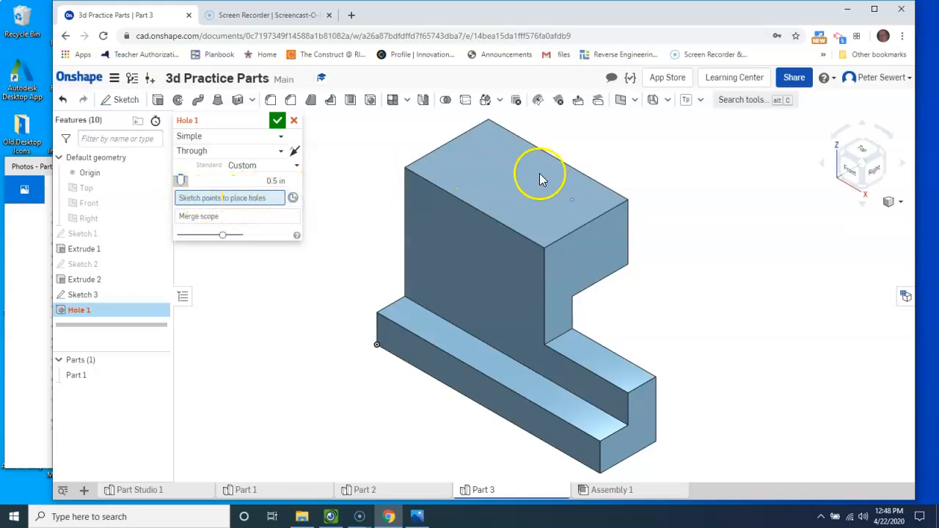
left_click(572, 201)
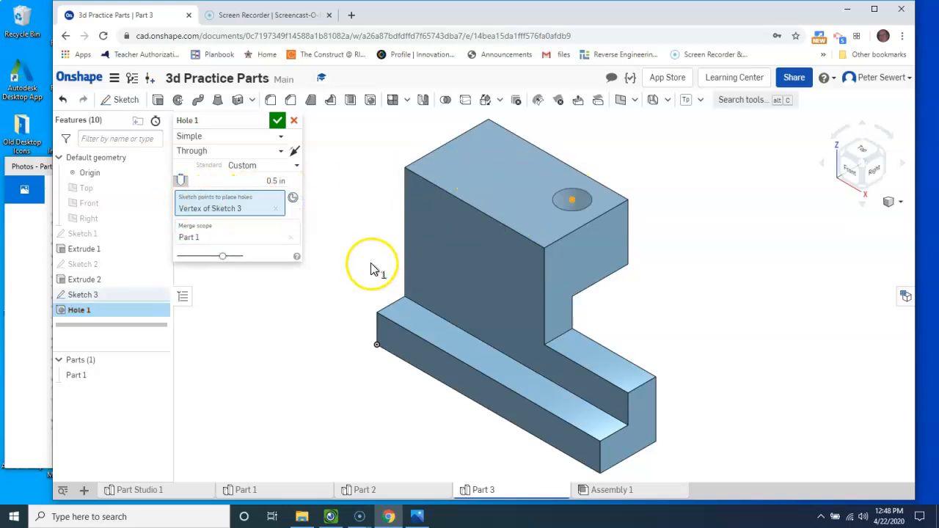
left_click(276, 120)
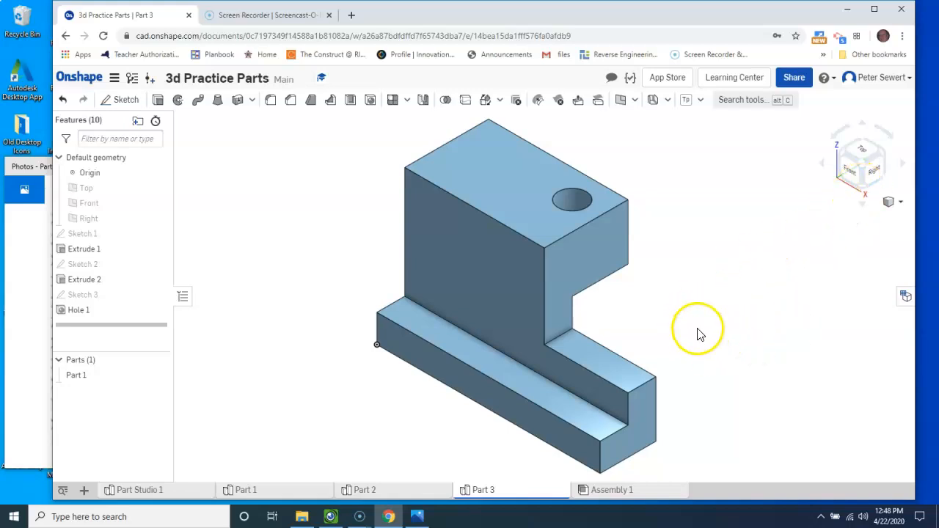
Start a sketch on the block's tall front face and place a point near its upper left corner.
right_click_drag(693, 332, 718, 308)
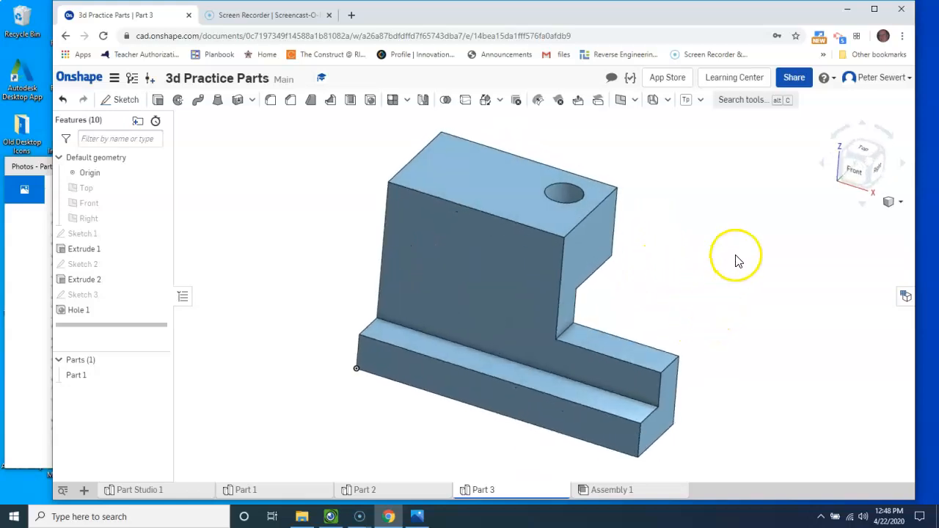
left_click(122, 99)
left_click(441, 275)
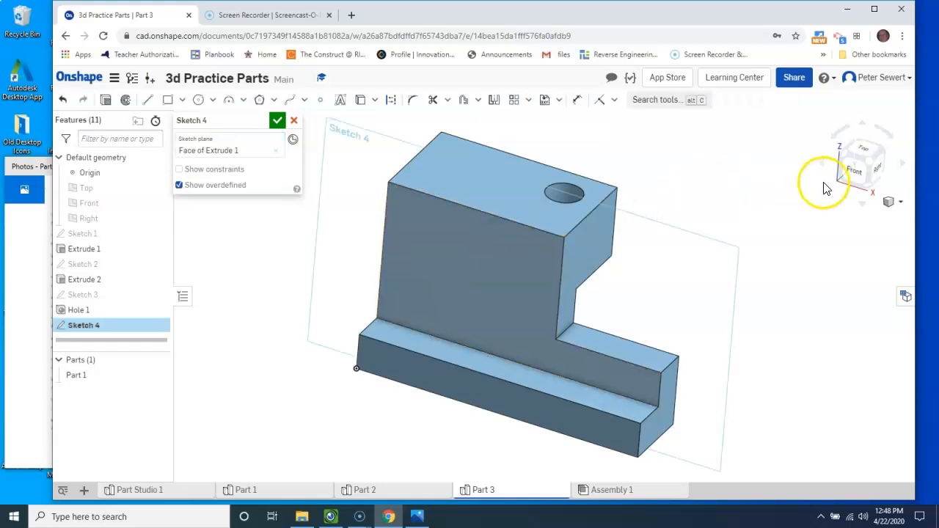
left_click(861, 174)
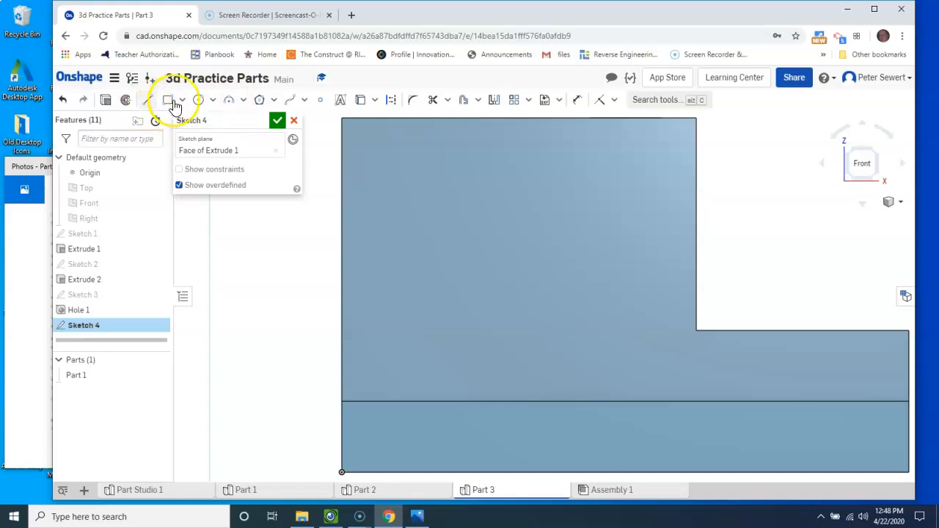
left_click(321, 100)
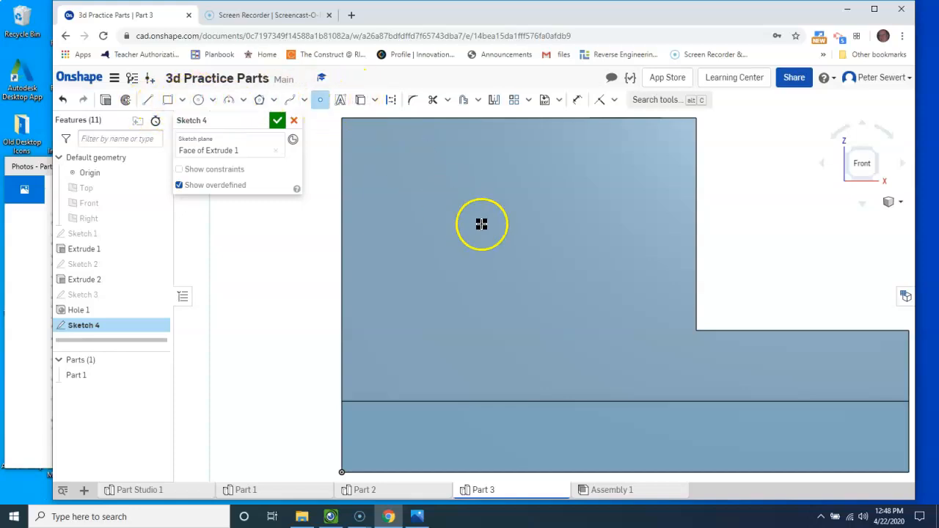
left_click(443, 222)
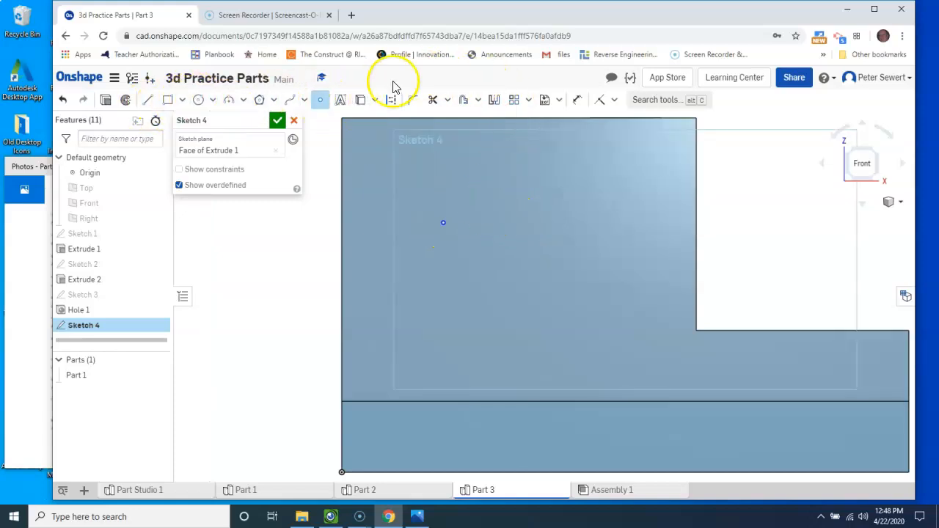
Dimension the point 0.5 in below the front face's top edge, dimension its distance from the left edge, and finish the sketch.
left_click(577, 100)
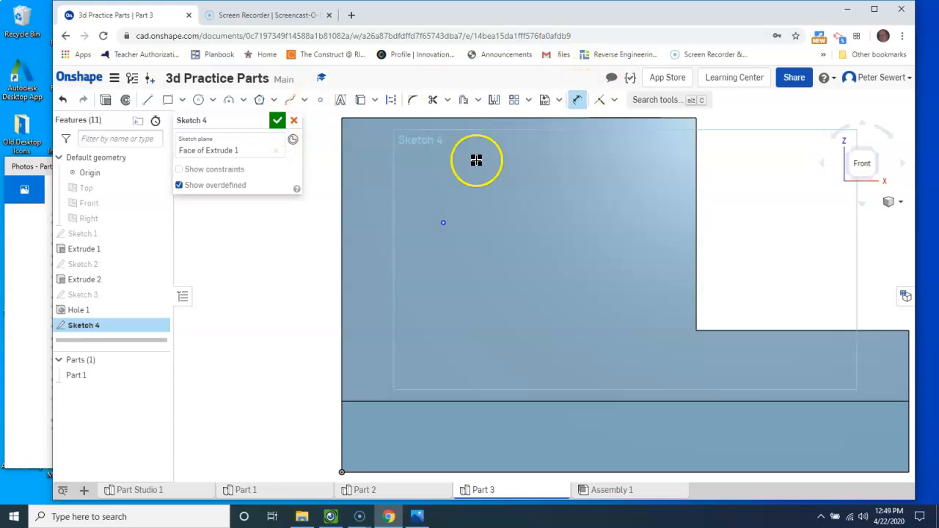
left_click(443, 222)
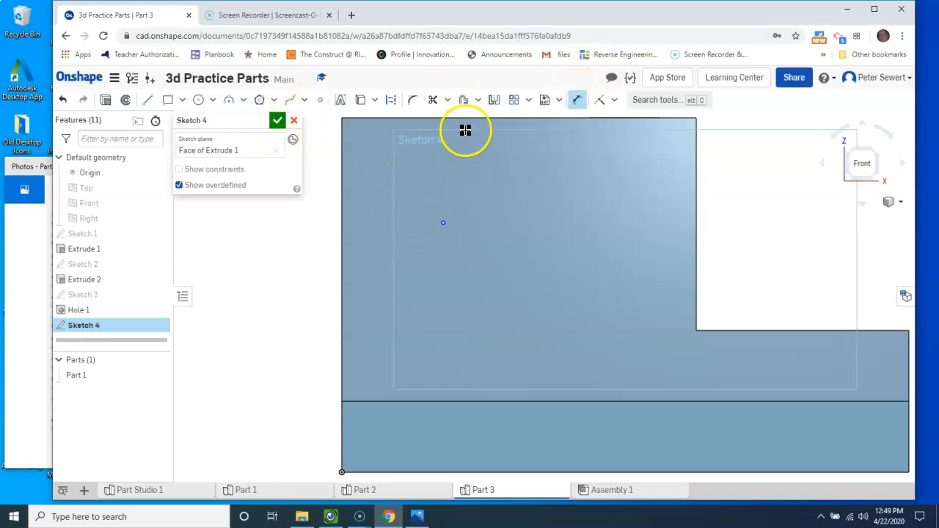
left_click(467, 119)
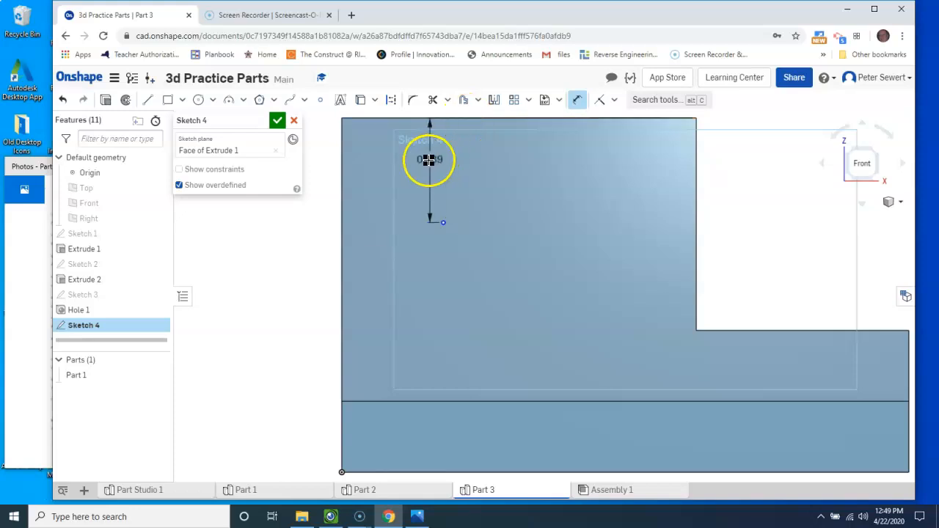
left_click(319, 183)
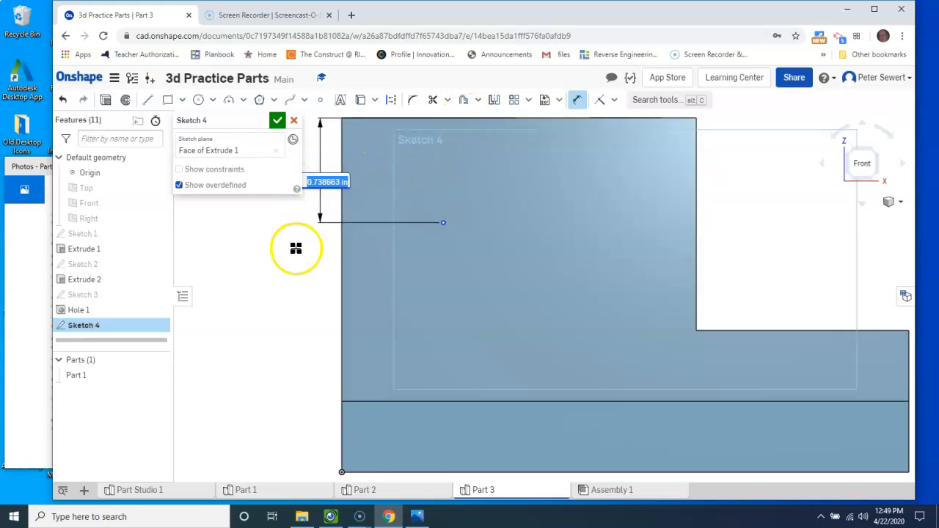
left_click(40, 168)
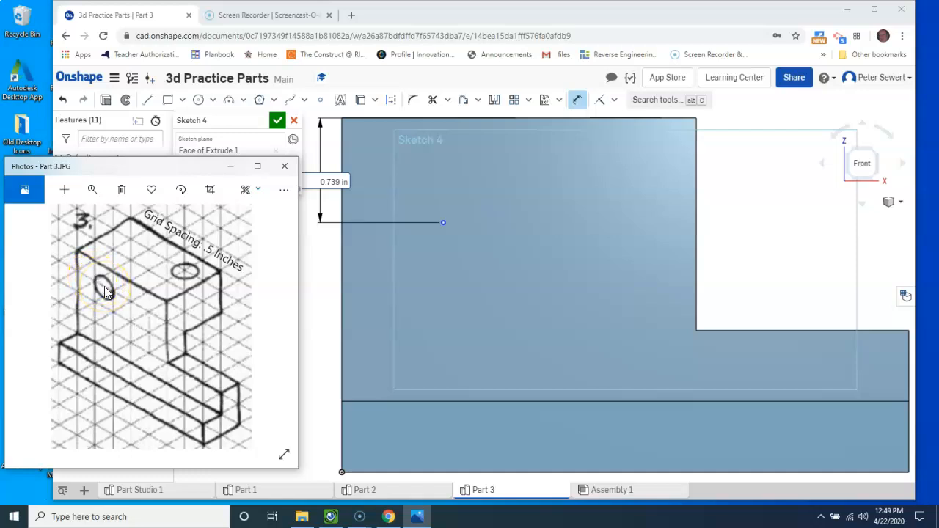
double_click(336, 182)
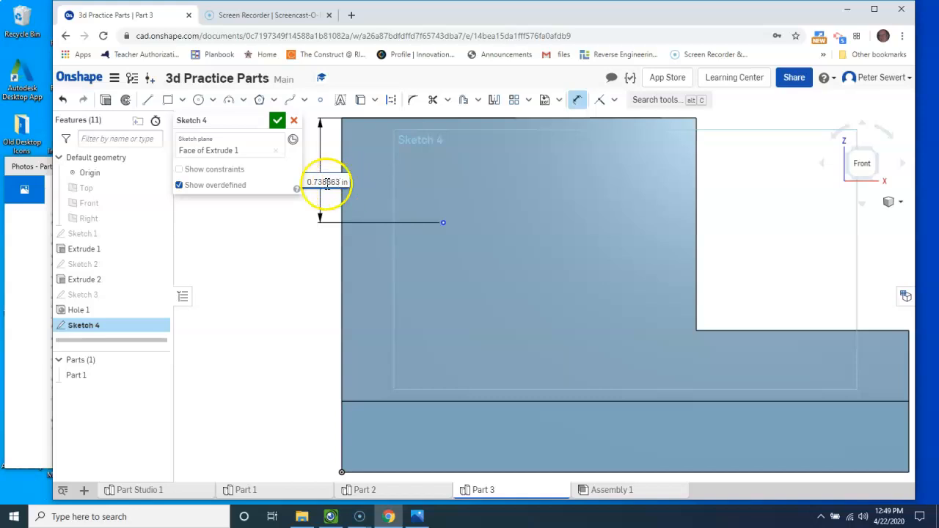
left_click_drag(306, 184, 359, 183)
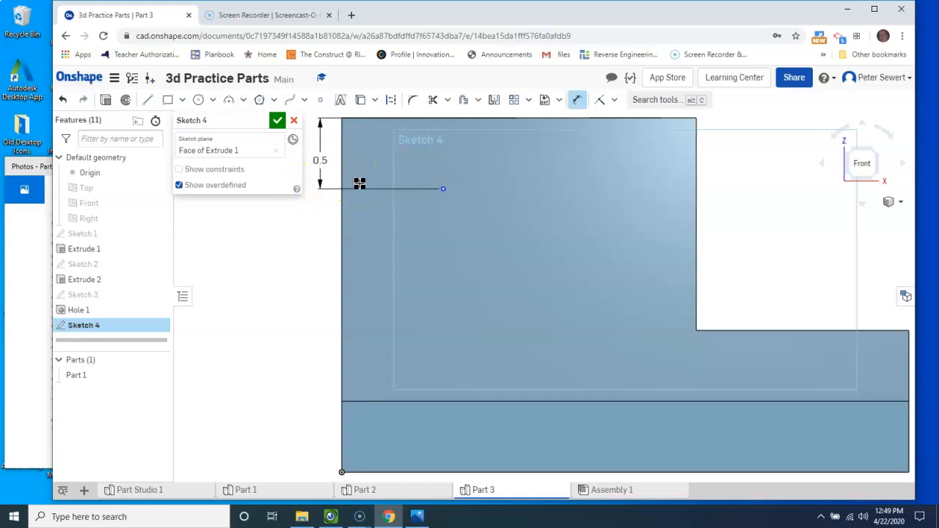
left_click(436, 191)
left_click(385, 237)
left_click(277, 120)
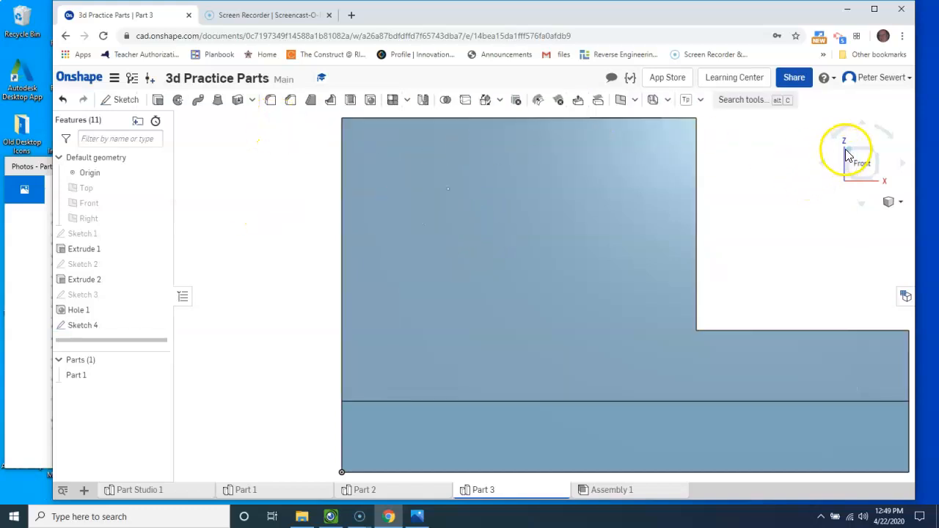
Cut a simple 0.5 in through hole at the front face's sketch point and show the finished part in isometric view.
right_click(796, 187)
left_click(803, 231)
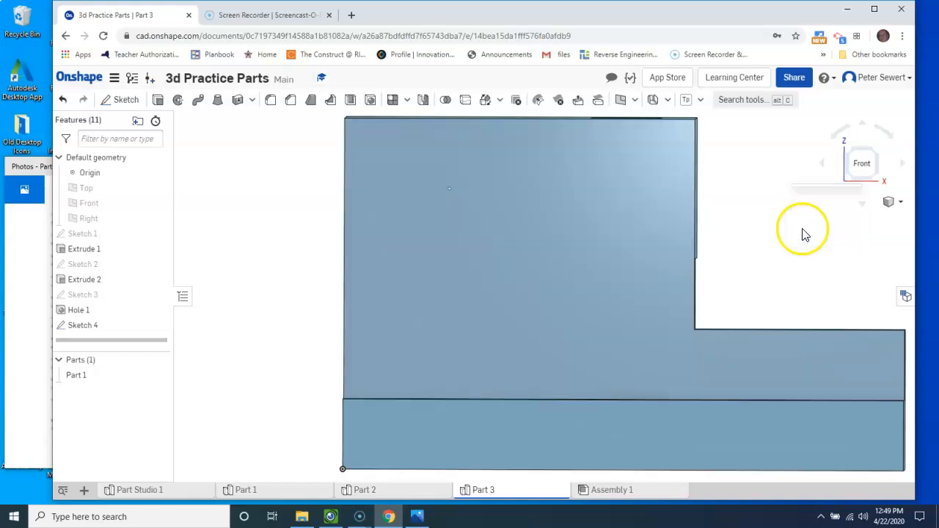
left_click(369, 101)
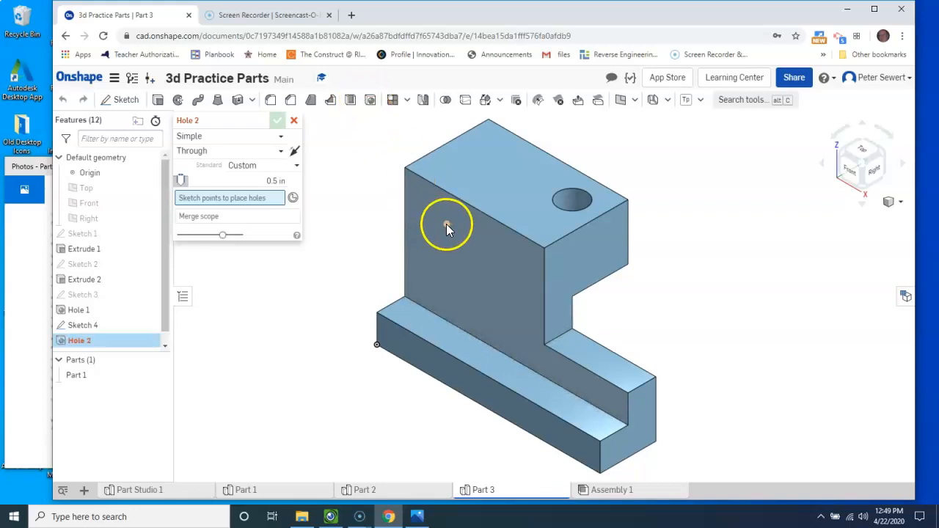
left_click(446, 223)
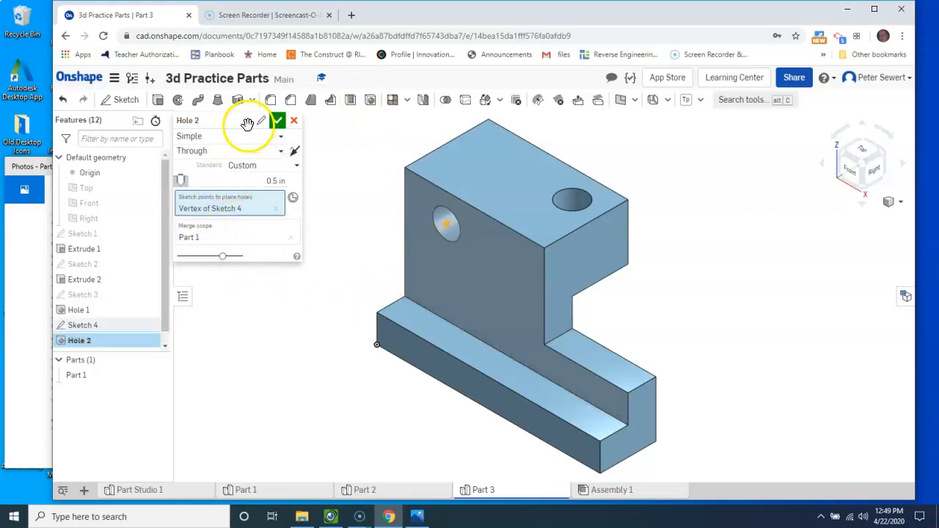
left_click(277, 120)
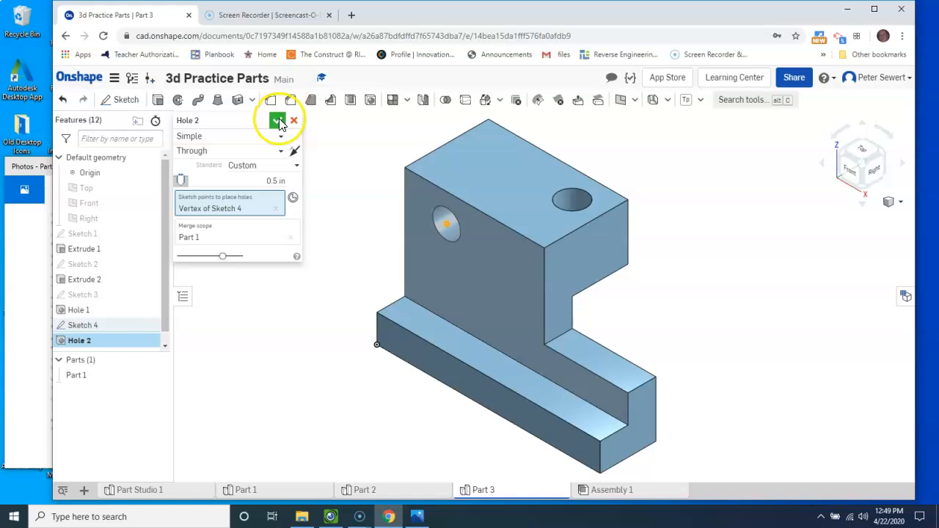
right_click_drag(547, 335, 582, 304)
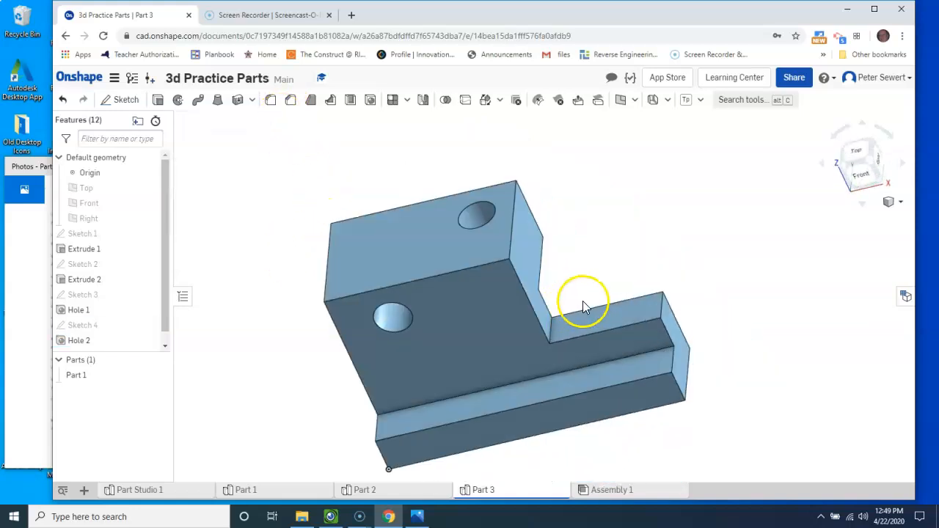
left_click(899, 202)
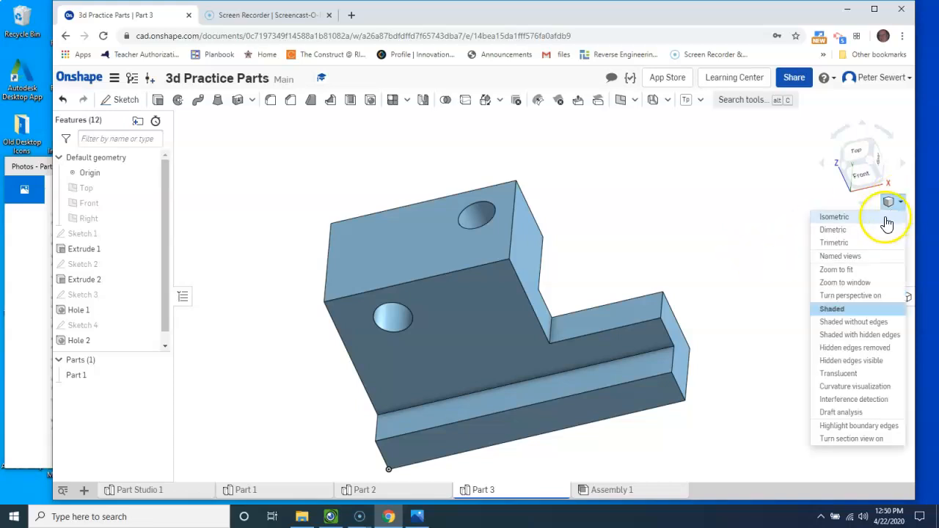
left_click(887, 218)
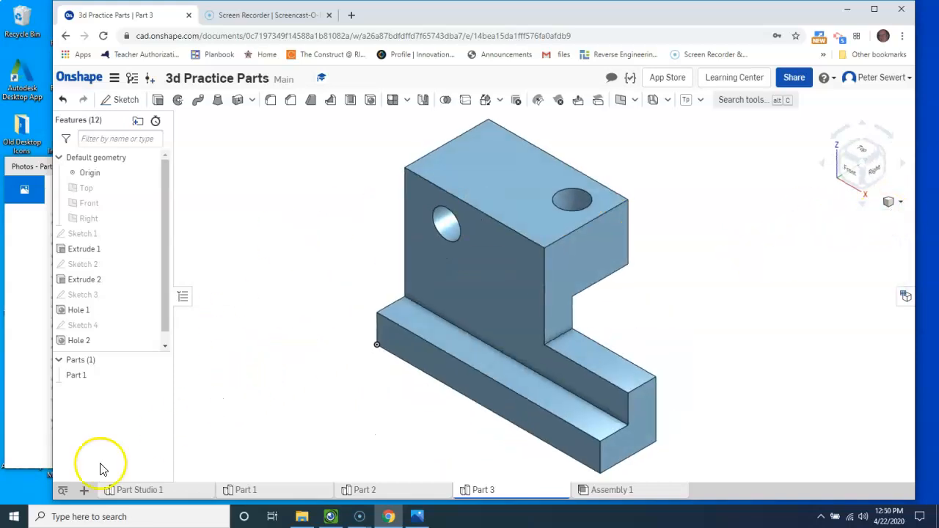